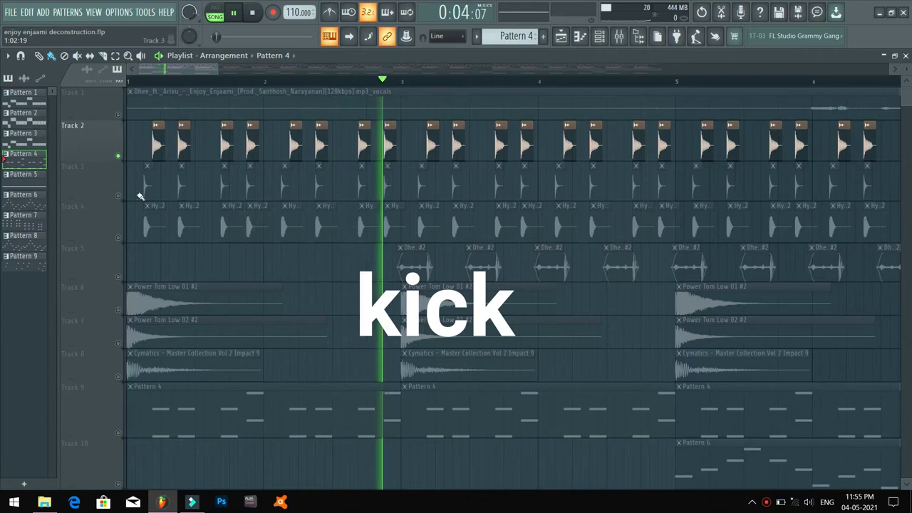
Solo Track 3 in the playlist and audition its hat samples
{"action": "key", "text": "space"}
{"action": "right_click", "coordinate": [124, 199]}
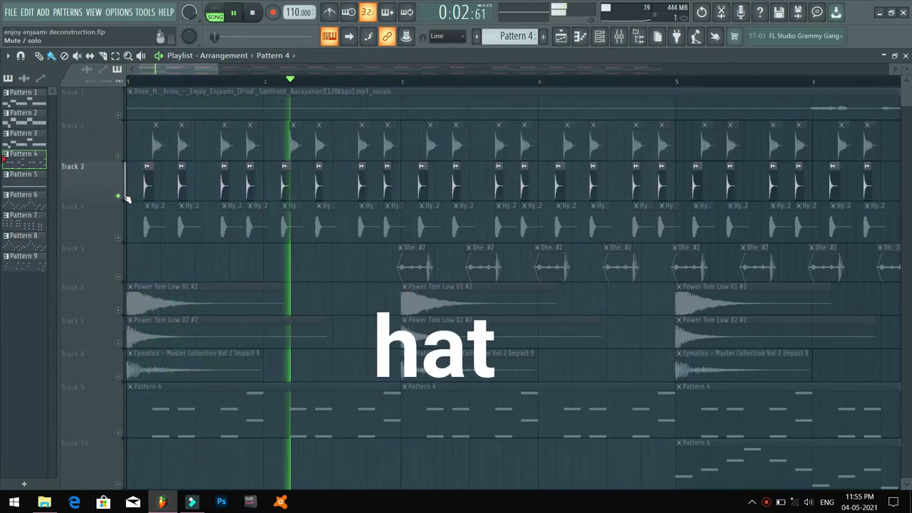
{"action": "key", "text": "space"}
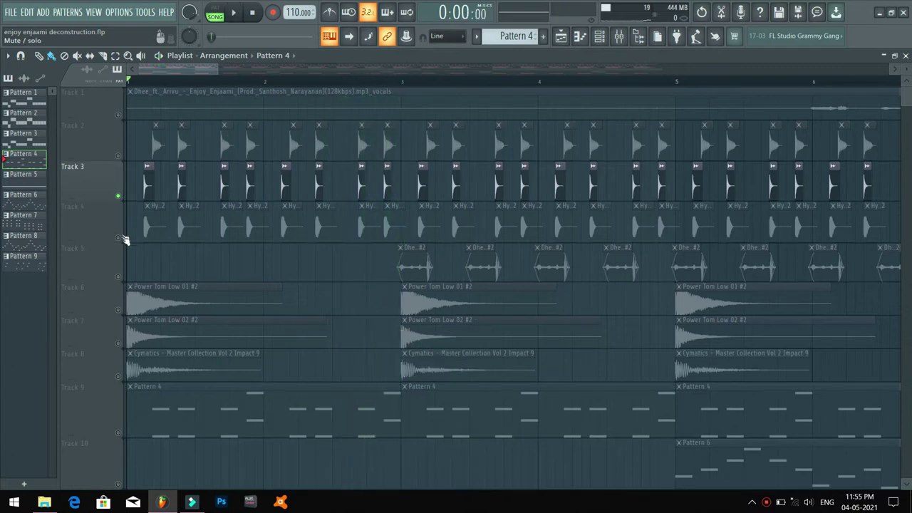
Solo Track 4 in the playlist and audition its shaker samples
{"action": "left_click", "coordinate": [120, 238], "text": "ctrl"}
{"action": "key", "text": "space"}
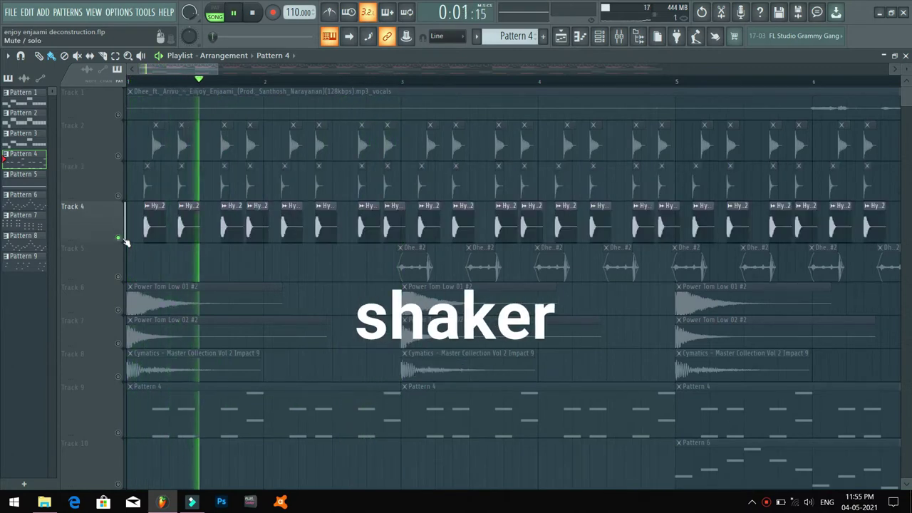
{"action": "key", "text": "space"}
Enable Track 3 alongside Track 4 and audition the hat and shaker together from the start
{"action": "left_click", "coordinate": [118, 196]}
{"action": "key", "text": "space"}
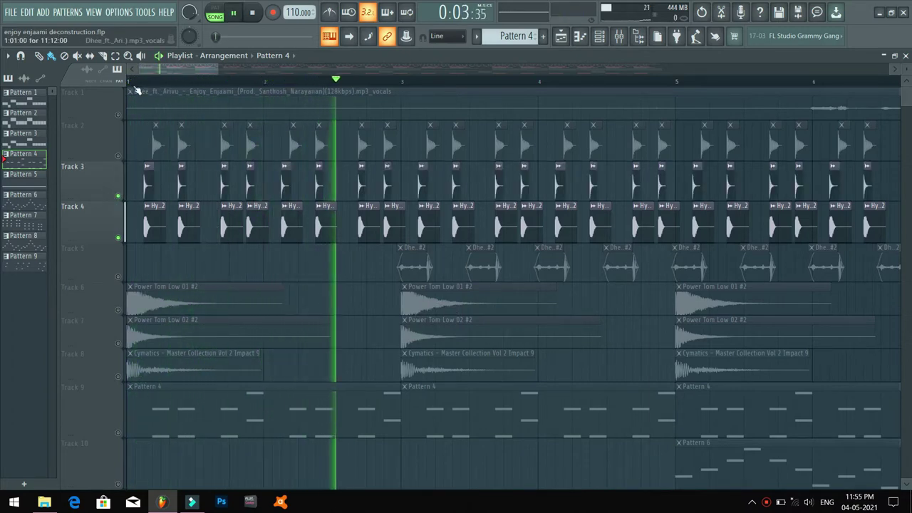
{"action": "key", "text": "space"}
Solo Track 5 and audition its vocal effect clips from just before bar 3
{"action": "scroll", "coordinate": [136, 89], "scroll_direction": "down", "scroll_amount": 4}
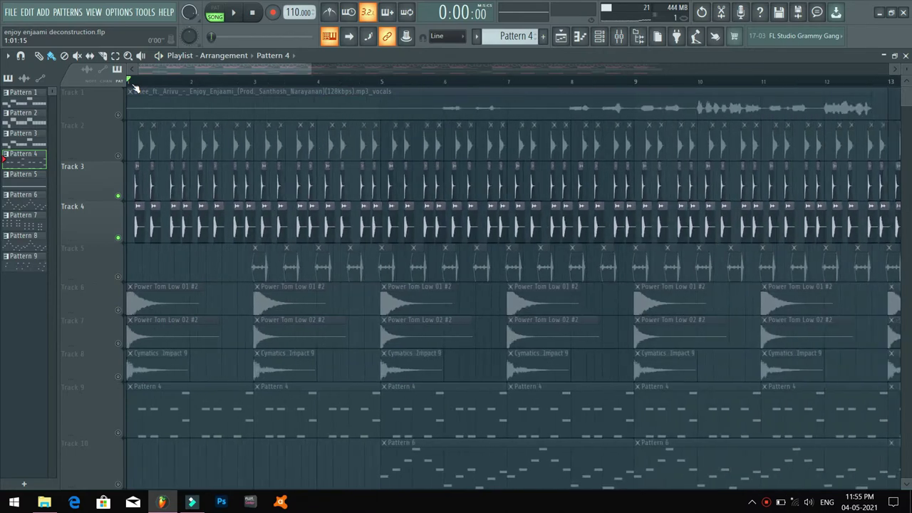
{"action": "scroll", "coordinate": [136, 89], "scroll_direction": "down", "scroll_amount": 2}
{"action": "right_click", "coordinate": [119, 279]}
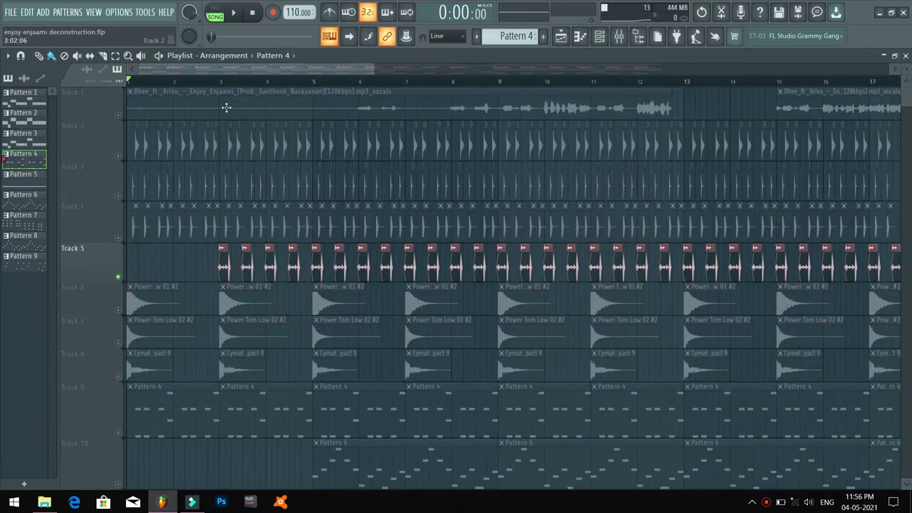
{"action": "scroll", "coordinate": [214, 89], "scroll_direction": "up", "scroll_amount": 2}
{"action": "key", "text": "space"}
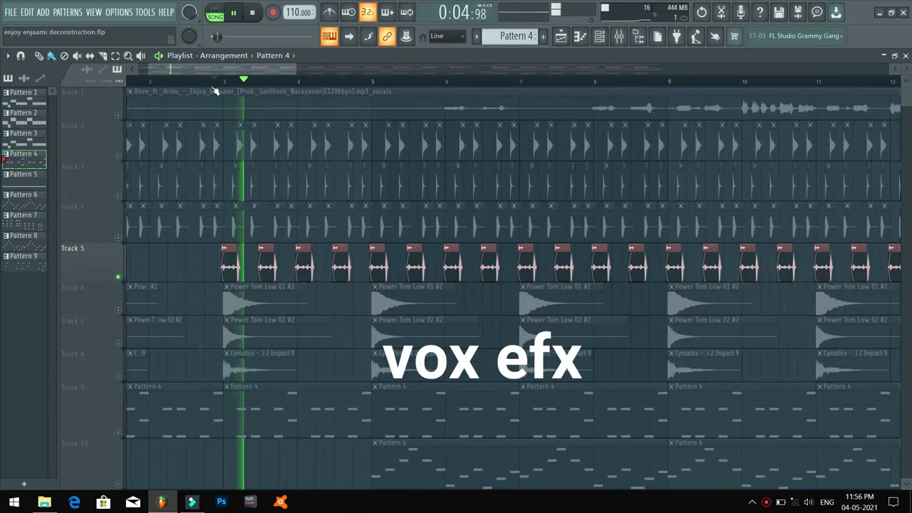
{"action": "scroll", "coordinate": [214, 91], "scroll_direction": "down", "scroll_amount": 1}
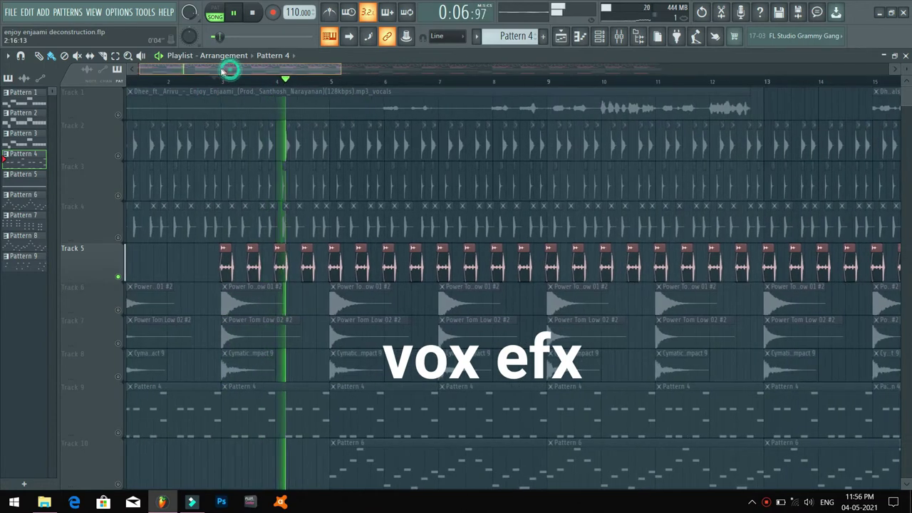
{"action": "left_click_drag", "start_coordinate": [230, 69], "coordinate": [221, 70]}
{"action": "key", "text": "space"}
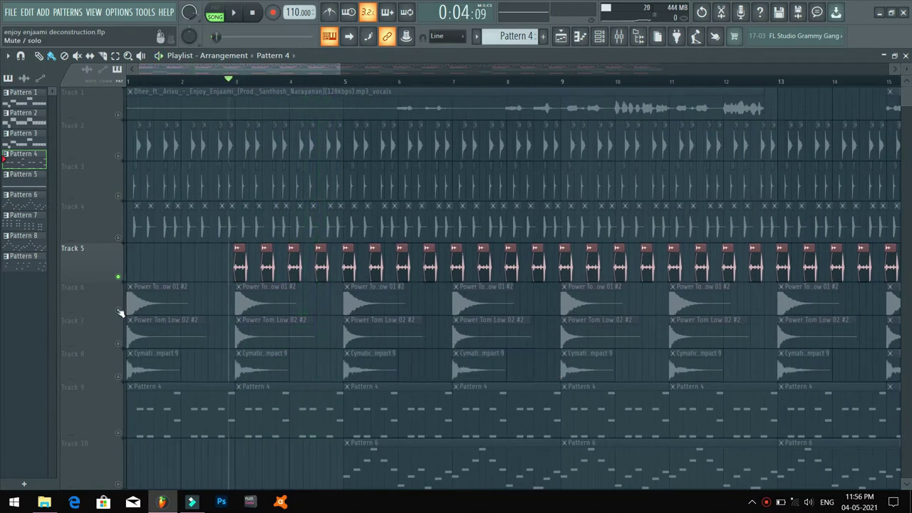
Open the Pattern 4 clip from Track 9 in a maximized piano roll and play its melody
{"action": "scroll", "coordinate": [247, 332], "scroll_direction": "down", "scroll_amount": 3}
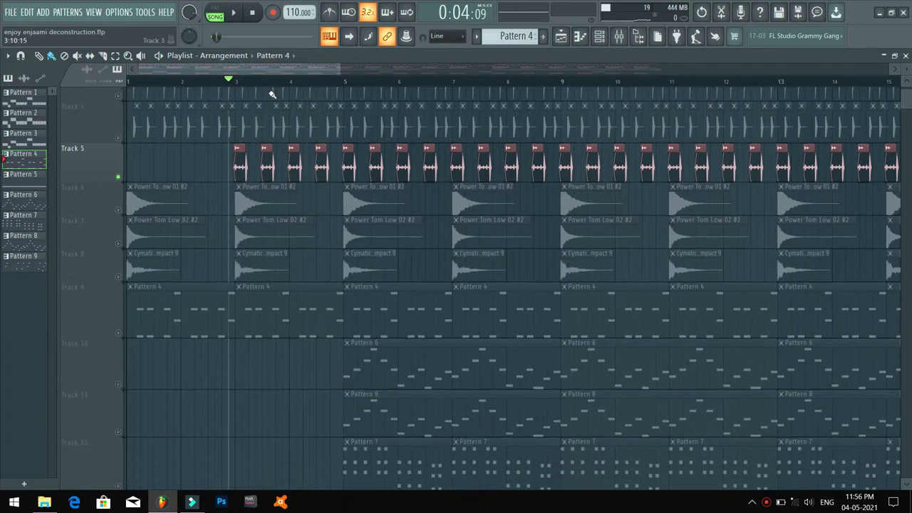
{"action": "scroll", "coordinate": [277, 87], "scroll_direction": "down", "scroll_amount": 2}
{"action": "scroll", "coordinate": [254, 156], "scroll_direction": "down", "scroll_amount": 1}
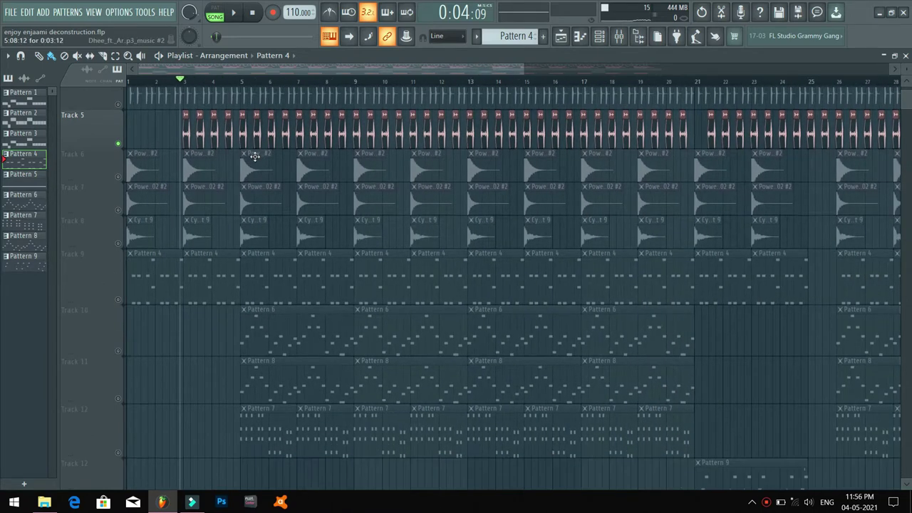
{"action": "double_click", "coordinate": [151, 274]}
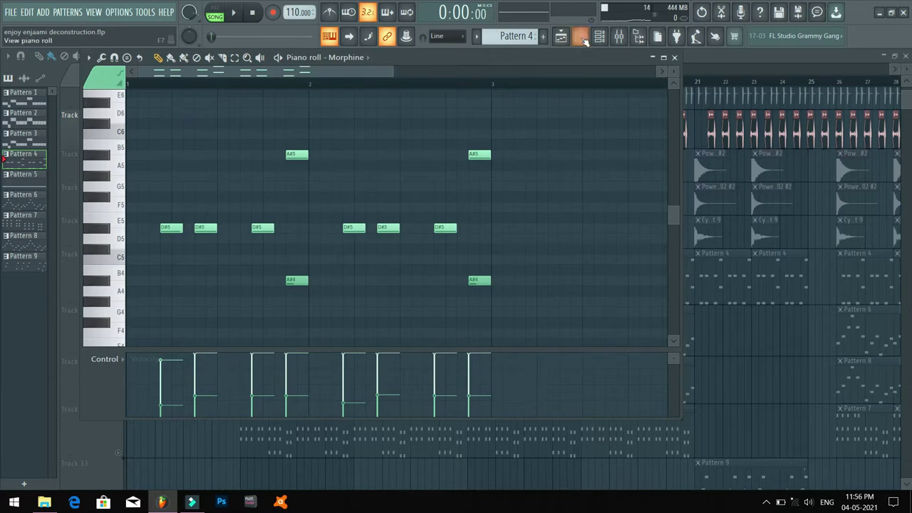
{"action": "left_click", "coordinate": [664, 57]}
{"action": "scroll", "coordinate": [415, 198], "scroll_direction": "down", "scroll_amount": 1}
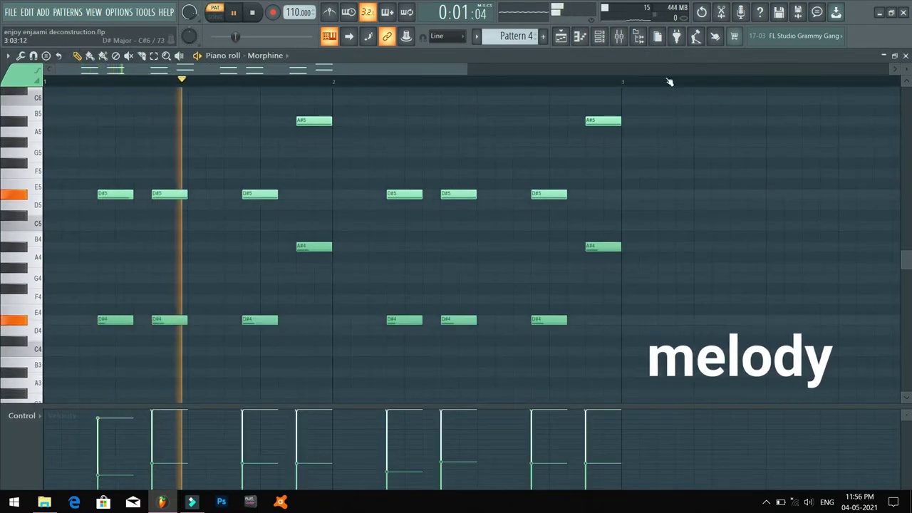
Show the Morphine channel's synthesizer settings while Pattern 4 plays, then close them and stop playback
{"action": "left_click", "coordinate": [599, 38]}
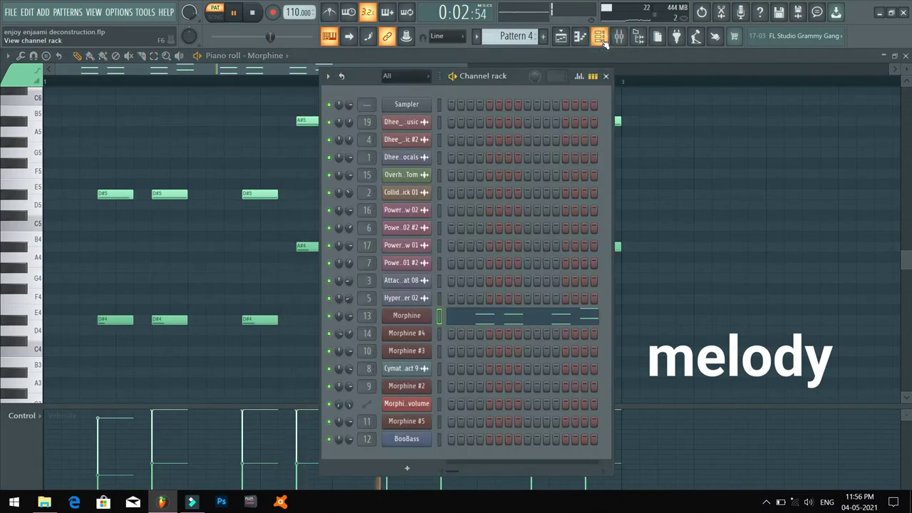
{"action": "left_click", "coordinate": [407, 317]}
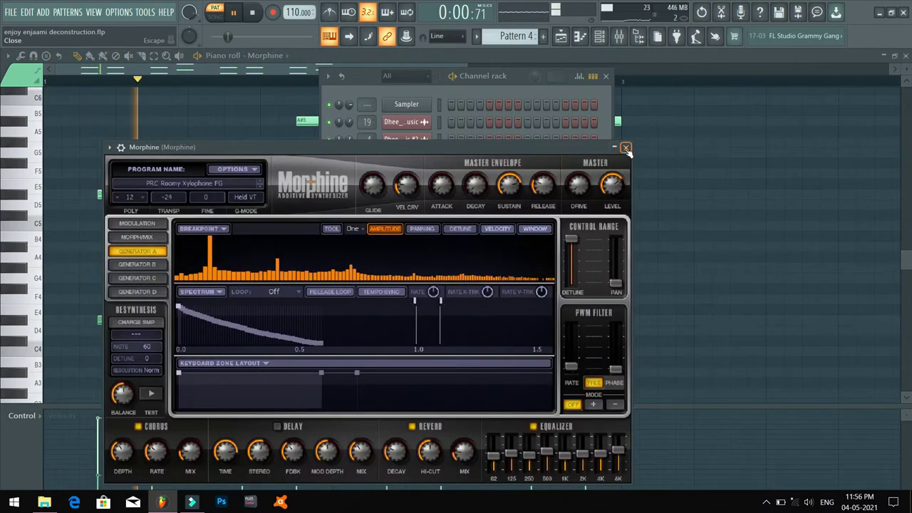
{"action": "left_click", "coordinate": [606, 77]}
{"action": "left_click_drag", "start_coordinate": [505, 148], "coordinate": [625, 272]}
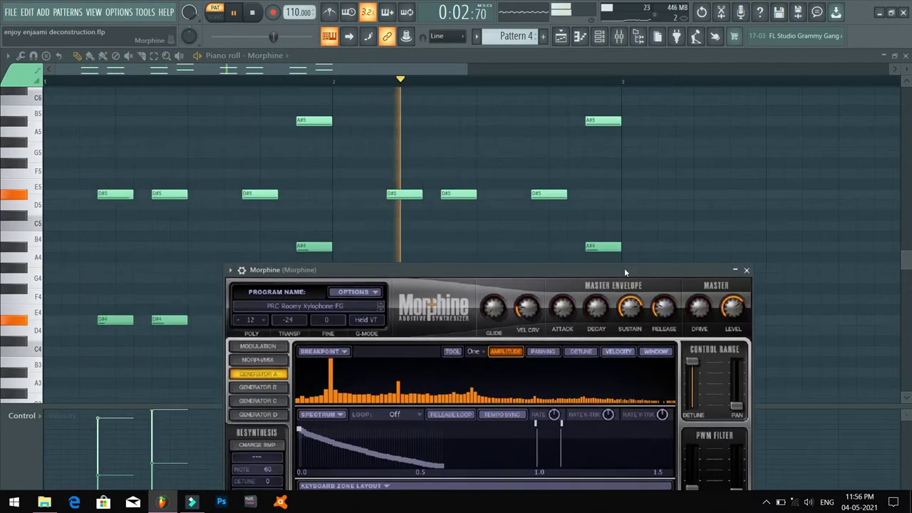
{"action": "left_click", "coordinate": [745, 270]}
{"action": "key", "text": "space"}
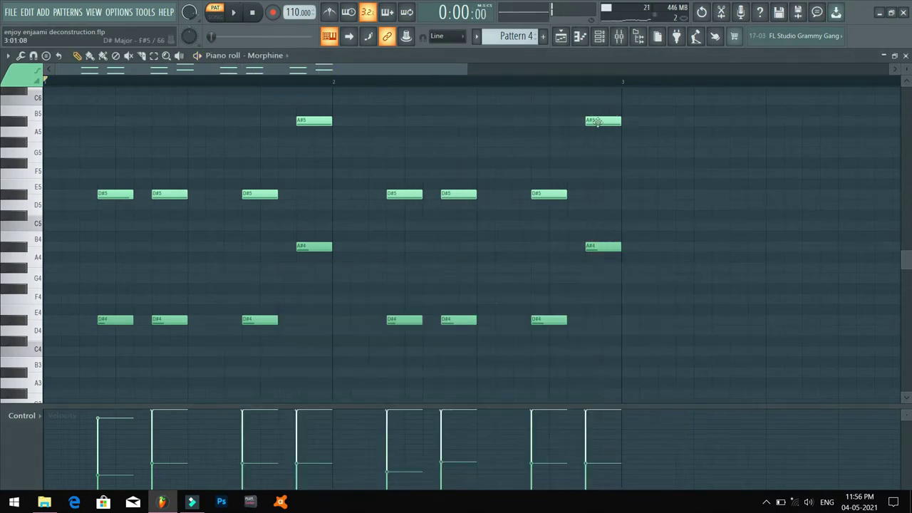
Return to the playlist, open Pattern 6 from Track 10 in the piano roll and play its bassline
{"action": "left_click", "coordinate": [560, 38]}
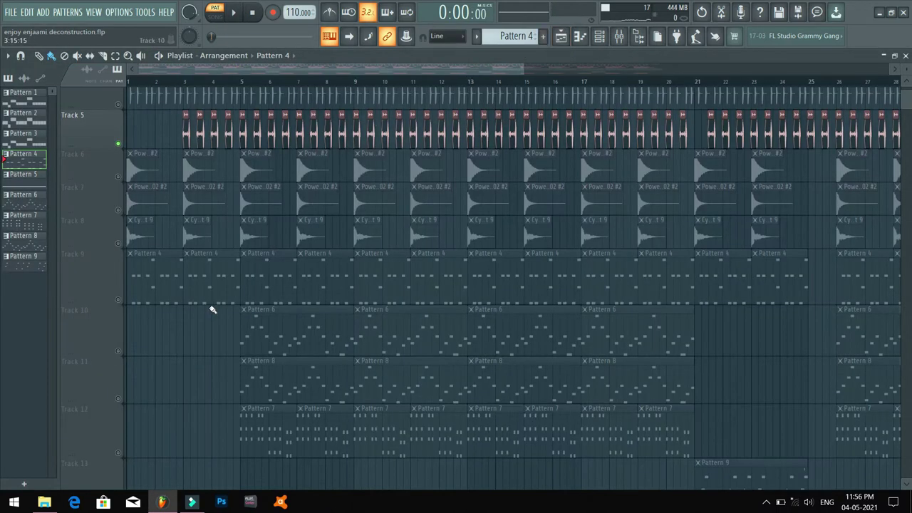
{"action": "double_click", "coordinate": [257, 343]}
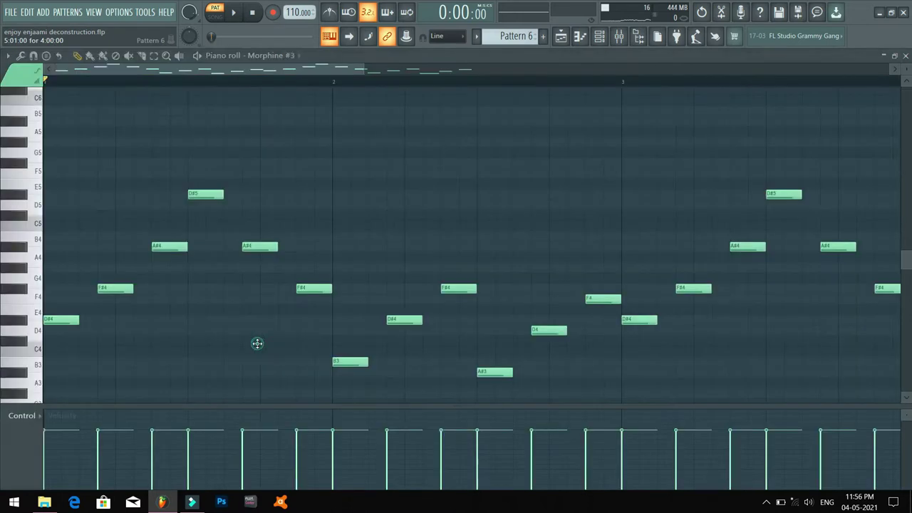
{"action": "scroll", "coordinate": [440, 86], "scroll_direction": "down", "scroll_amount": 5}
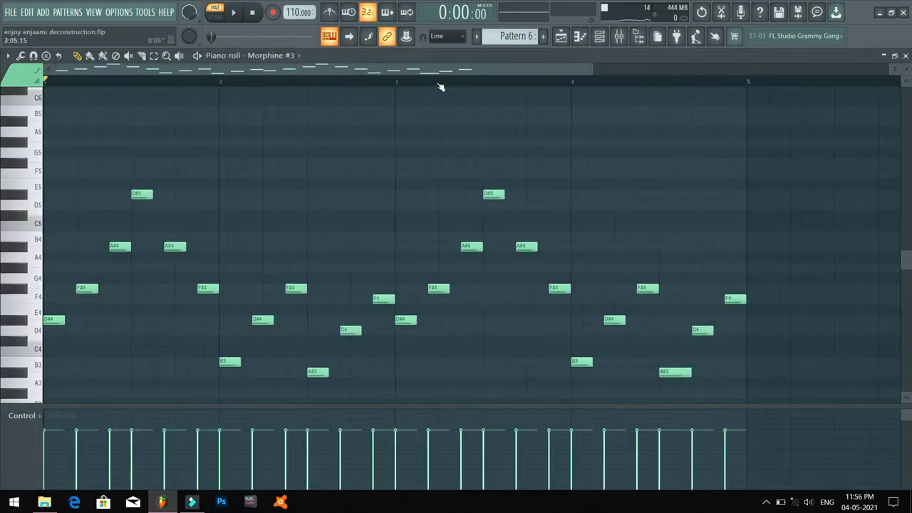
{"action": "key", "text": "space"}
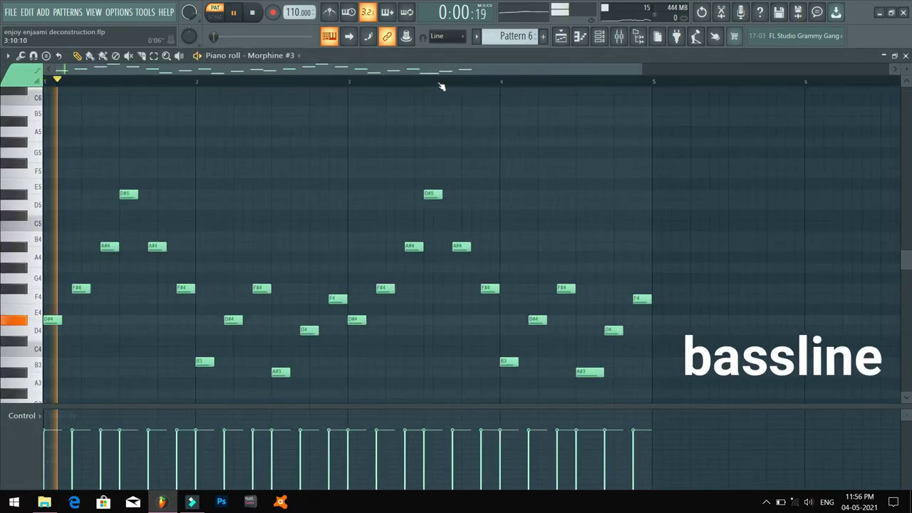
Show the Morphine #3 channel's synthesizer settings while Pattern 6 plays, then close them and stop playback
{"action": "left_click", "coordinate": [604, 37]}
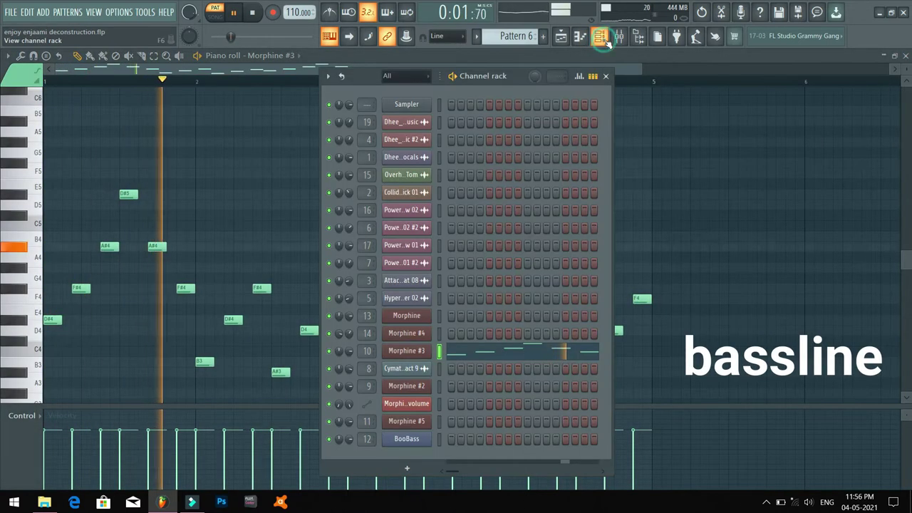
{"action": "left_click", "coordinate": [405, 352]}
{"action": "left_click", "coordinate": [607, 76]}
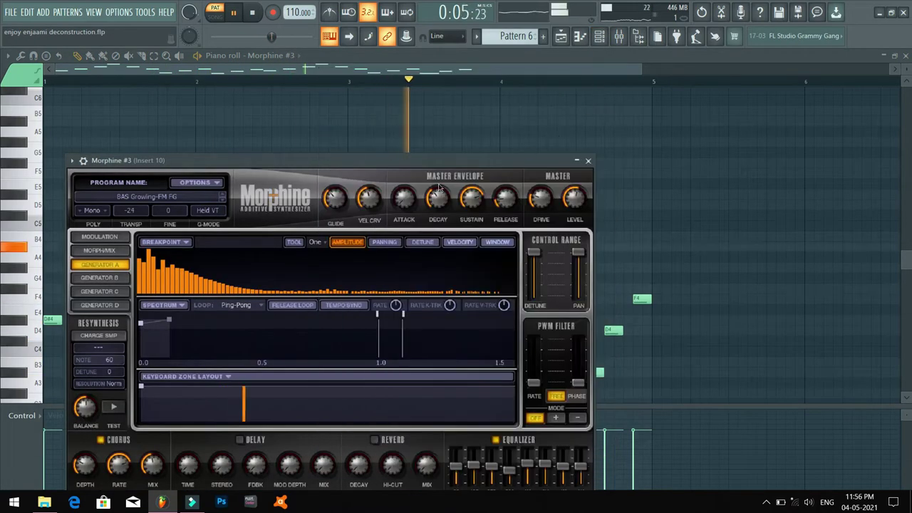
{"action": "left_click_drag", "start_coordinate": [445, 159], "coordinate": [717, 191]}
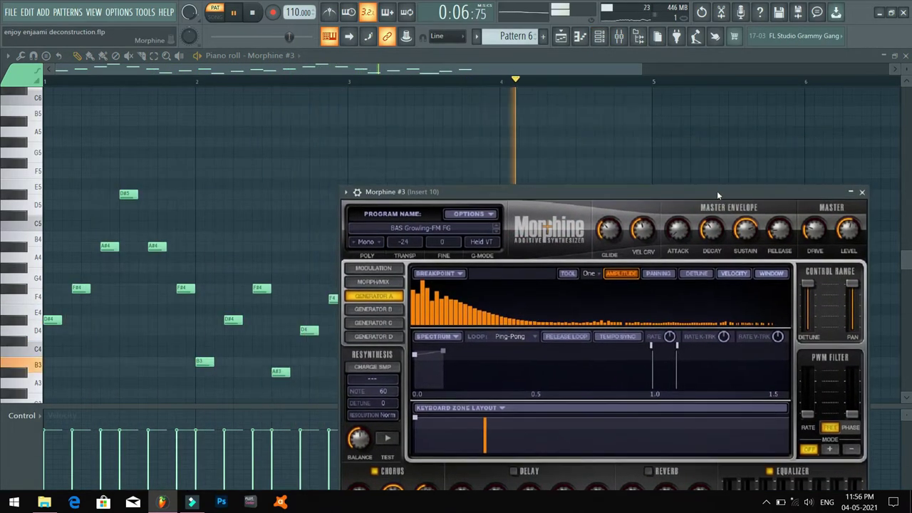
{"action": "left_click", "coordinate": [862, 192]}
{"action": "key", "text": "space"}
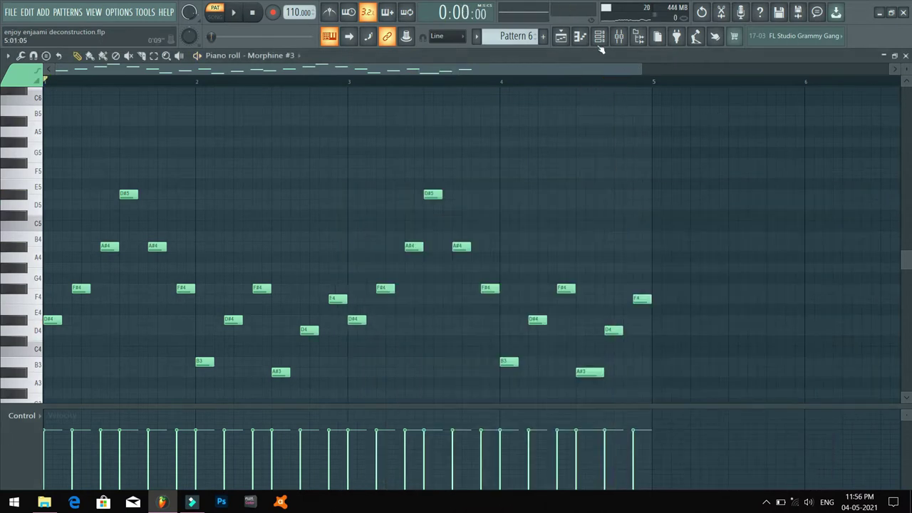
Return to the playlist, open Pattern 8 from Track 11 in the piano roll and play its bass guitar notes
{"action": "left_click", "coordinate": [560, 44]}
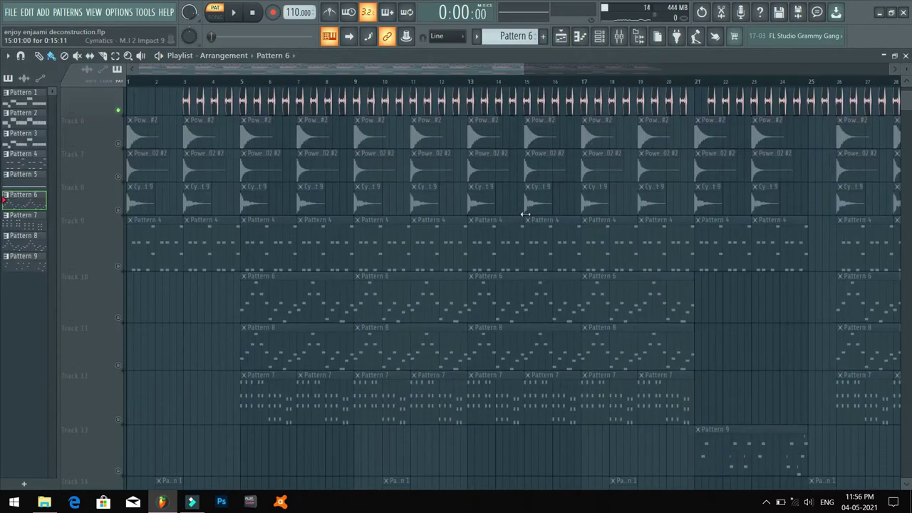
{"action": "double_click", "coordinate": [283, 345]}
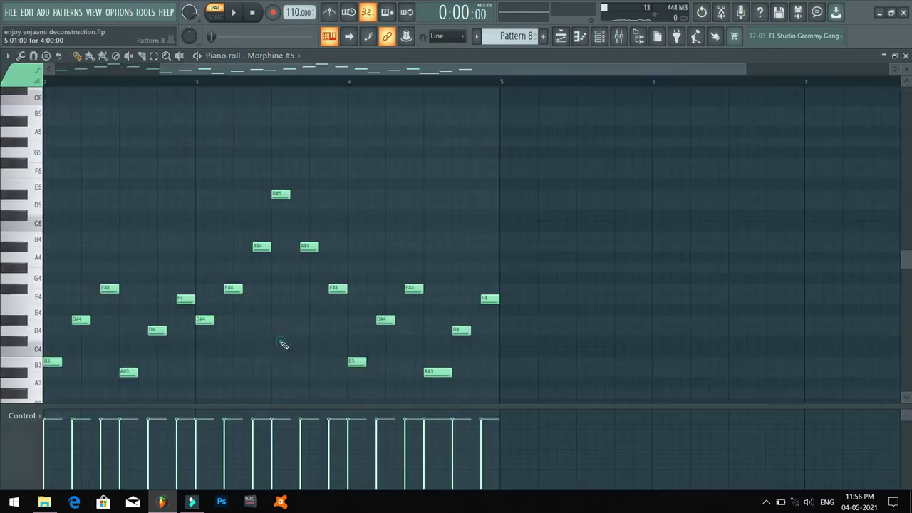
{"action": "scroll", "coordinate": [323, 221], "scroll_direction": "down", "scroll_amount": 2}
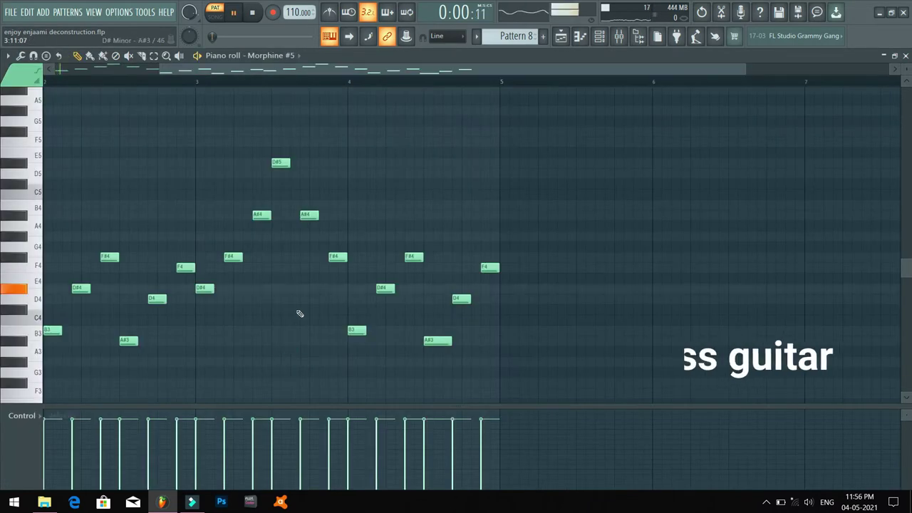
Show the Morphine #5 channel's synthesizer settings while Pattern 8 plays, then close them and stop playback
{"action": "left_click", "coordinate": [597, 37]}
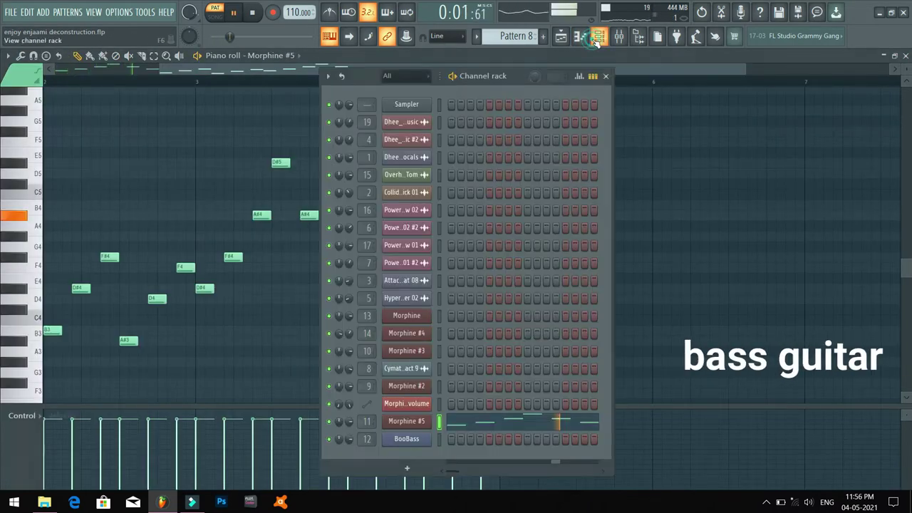
{"action": "left_click", "coordinate": [417, 420]}
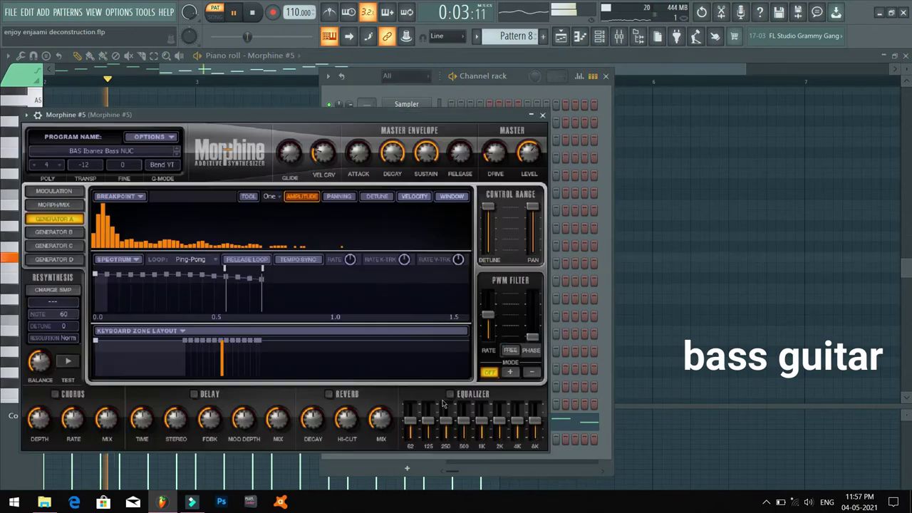
{"action": "left_click", "coordinate": [605, 77]}
{"action": "left_click_drag", "start_coordinate": [461, 117], "coordinate": [586, 129]}
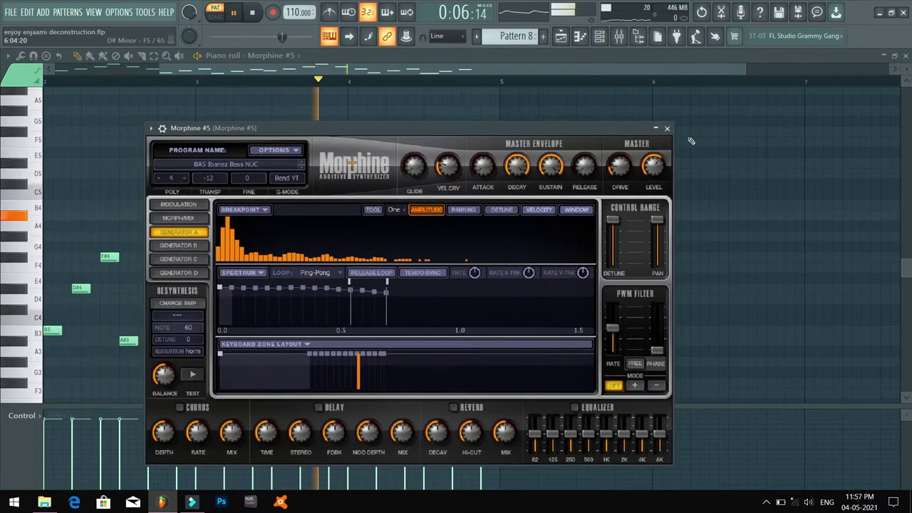
{"action": "left_click", "coordinate": [667, 129]}
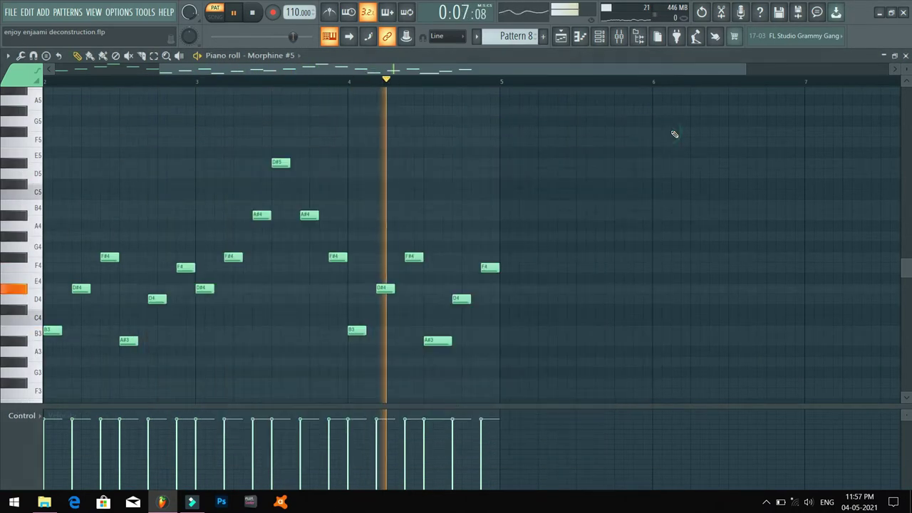
{"action": "key", "text": "space"}
Return to the playlist, solo Track 12, open its Pattern 7 in the piano roll and play the chords
{"action": "left_click", "coordinate": [560, 37]}
{"action": "scroll", "coordinate": [482, 335], "scroll_direction": "down", "scroll_amount": 2}
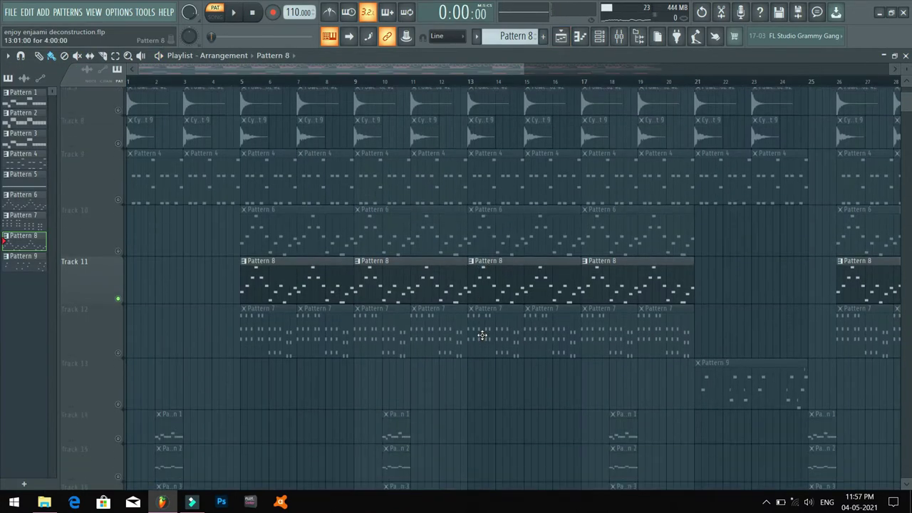
{"action": "right_click", "coordinate": [119, 354]}
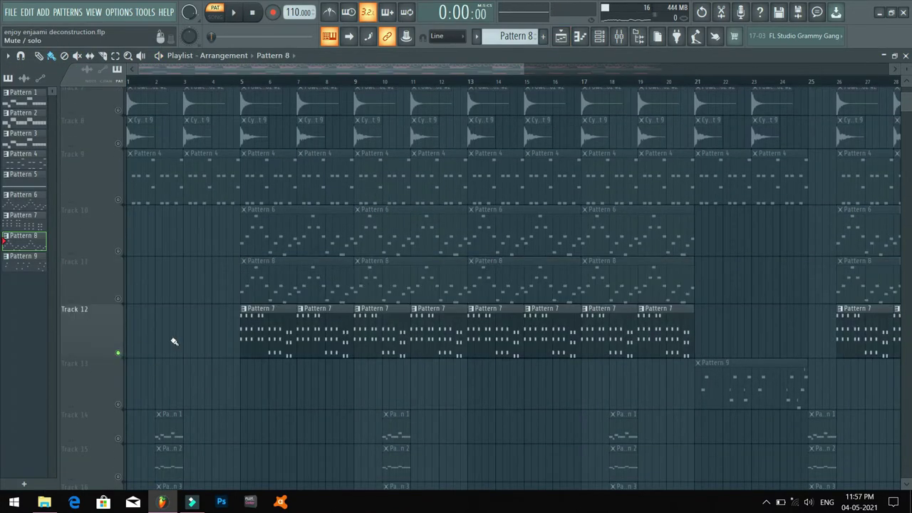
{"action": "double_click", "coordinate": [269, 317]}
{"action": "left_click", "coordinate": [226, 71]}
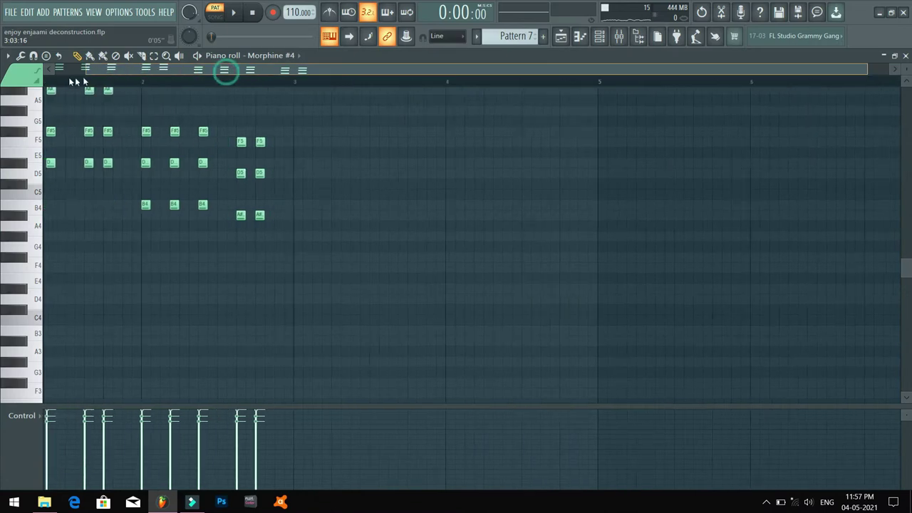
{"action": "scroll", "coordinate": [269, 214], "scroll_direction": "up", "scroll_amount": 2}
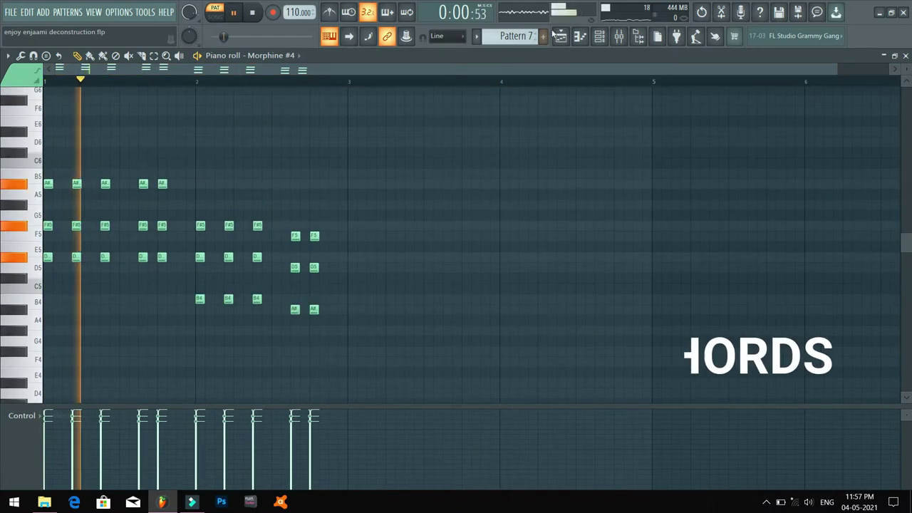
Show the Morphine #4 channel's synthesizer settings while Pattern 7 plays, then close them and stop playback
{"action": "key", "text": "F6"}
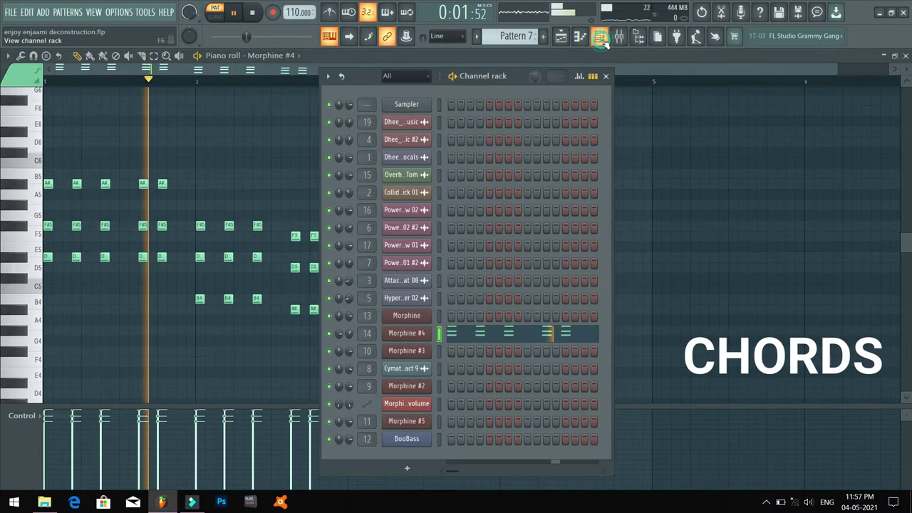
{"action": "left_click", "coordinate": [426, 333]}
{"action": "left_click_drag", "start_coordinate": [471, 158], "coordinate": [601, 168]}
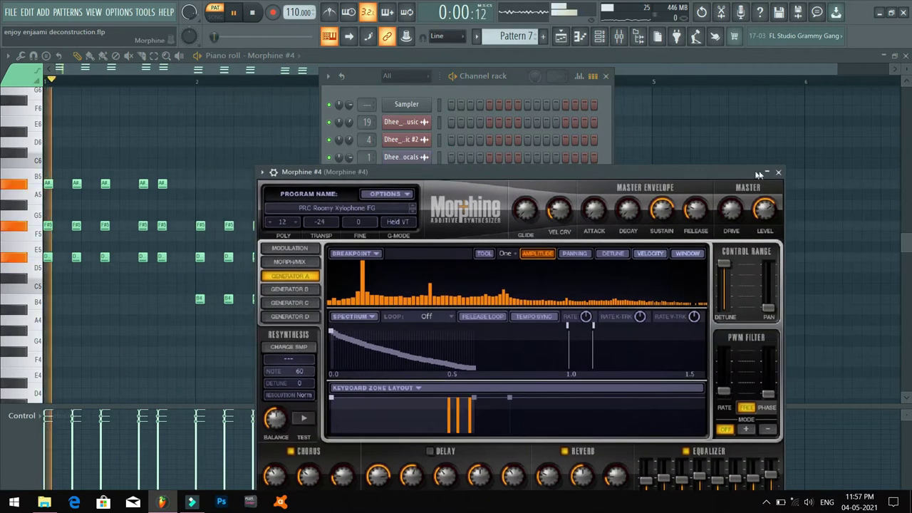
{"action": "key", "text": "Escape"}
{"action": "left_click", "coordinate": [606, 76]}
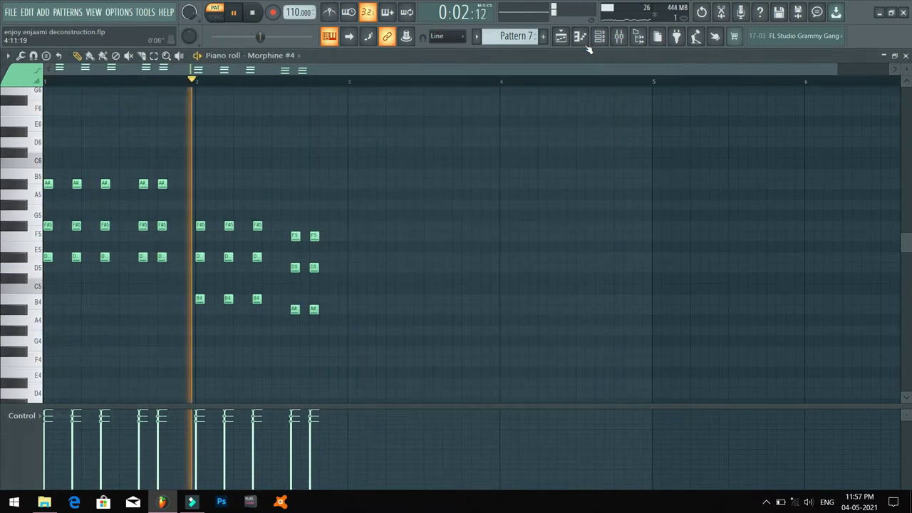
{"action": "key", "text": "space"}
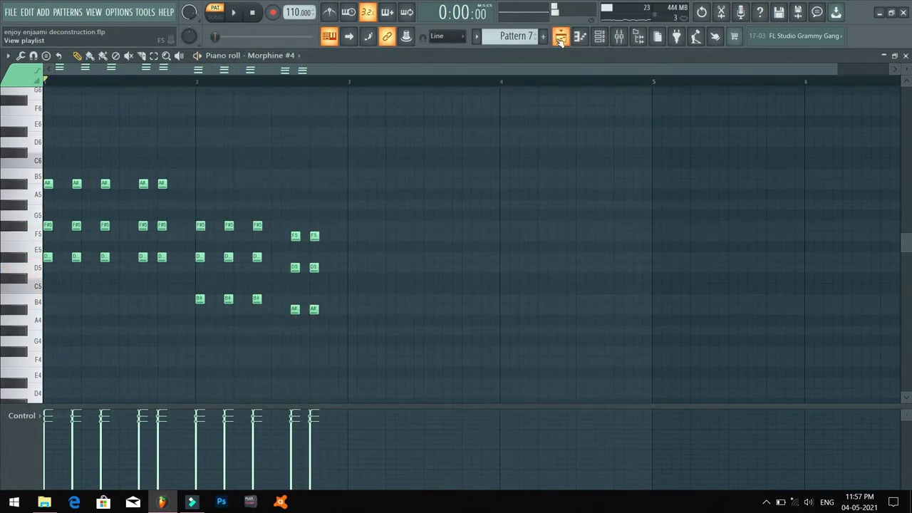
Return to the playlist, open Pattern 9 from Track 13 in the piano roll and play its bassline
{"action": "left_click", "coordinate": [560, 37]}
{"action": "scroll", "coordinate": [419, 295], "scroll_direction": "down", "scroll_amount": 1}
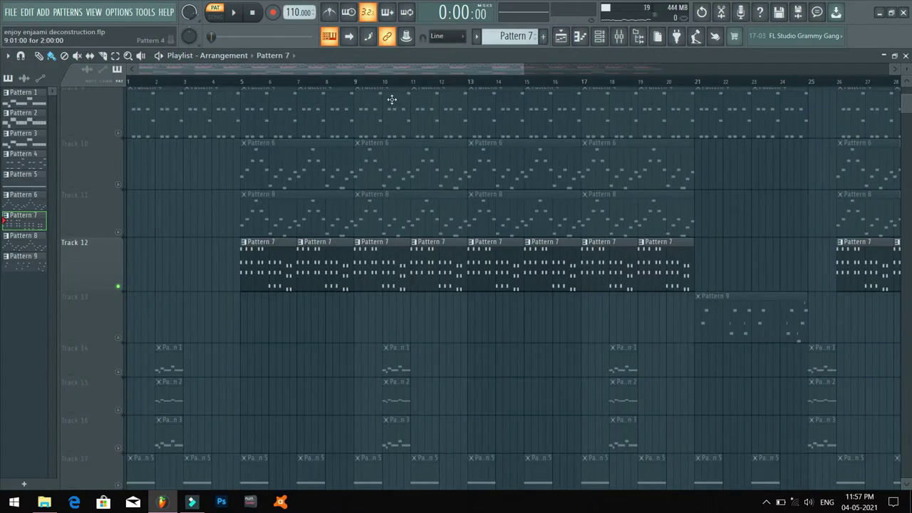
{"action": "scroll", "coordinate": [401, 84], "scroll_direction": "down", "scroll_amount": 4}
{"action": "scroll", "coordinate": [485, 183], "scroll_direction": "up", "scroll_amount": 3}
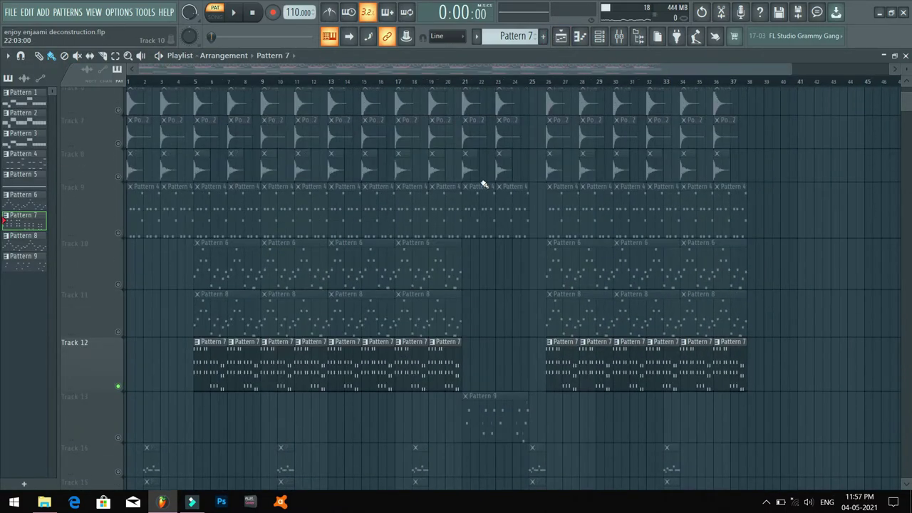
{"action": "scroll", "coordinate": [482, 184], "scroll_direction": "up", "scroll_amount": 3}
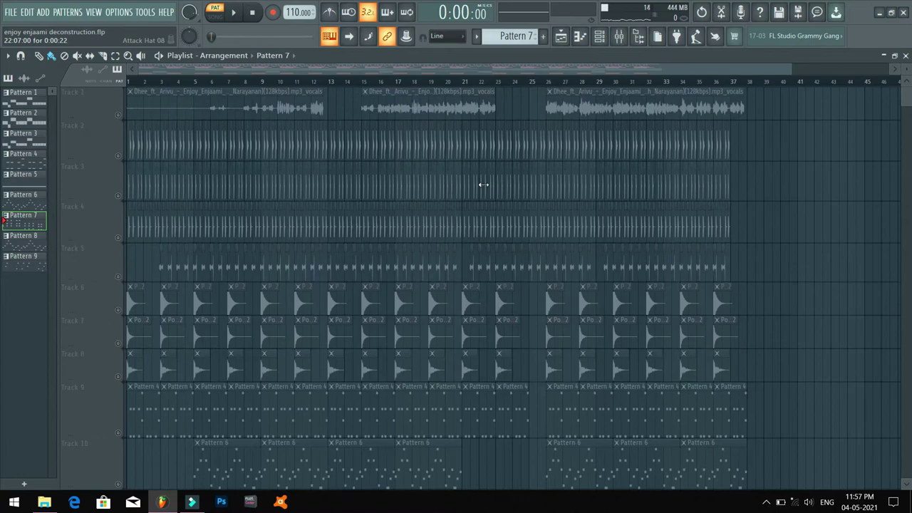
{"action": "scroll", "coordinate": [483, 185], "scroll_direction": "down", "scroll_amount": 3}
{"action": "scroll", "coordinate": [464, 83], "scroll_direction": "up", "scroll_amount": 4}
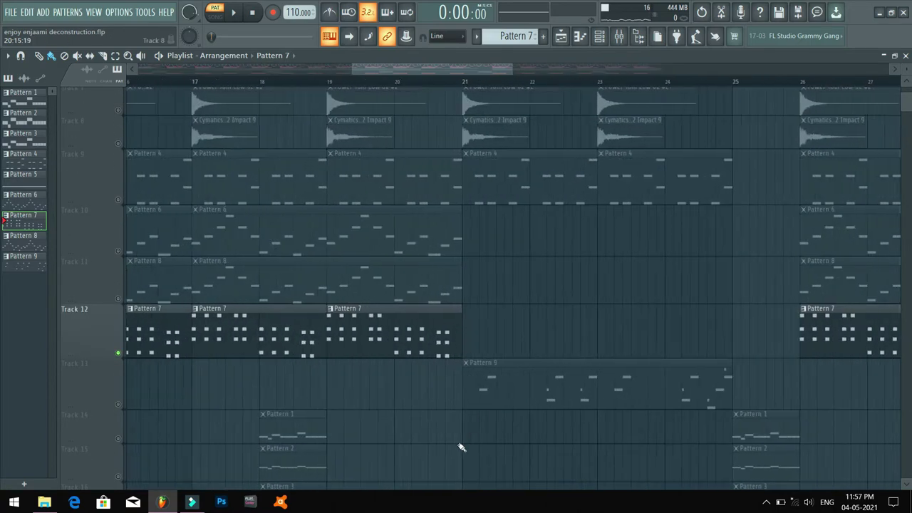
{"action": "double_click", "coordinate": [494, 390]}
{"action": "scroll", "coordinate": [241, 240], "scroll_direction": "up", "scroll_amount": 3}
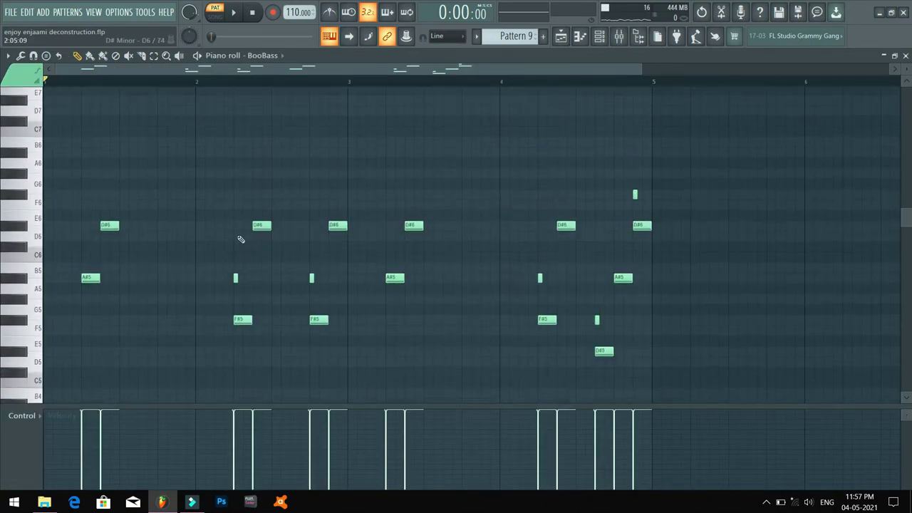
{"action": "key", "text": "space"}
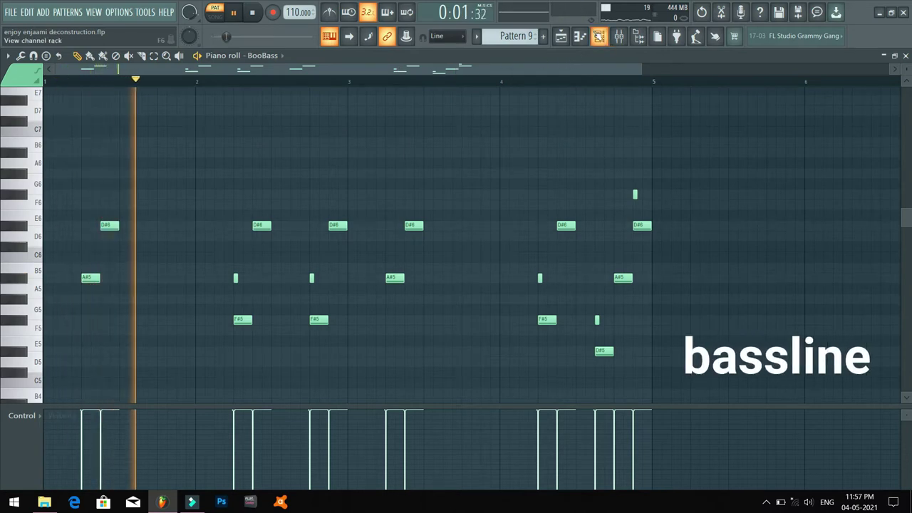
Show the BooBass channel's settings while Pattern 9 plays, then close them and stop playback
{"action": "left_click", "coordinate": [599, 36]}
{"action": "left_click", "coordinate": [407, 438]}
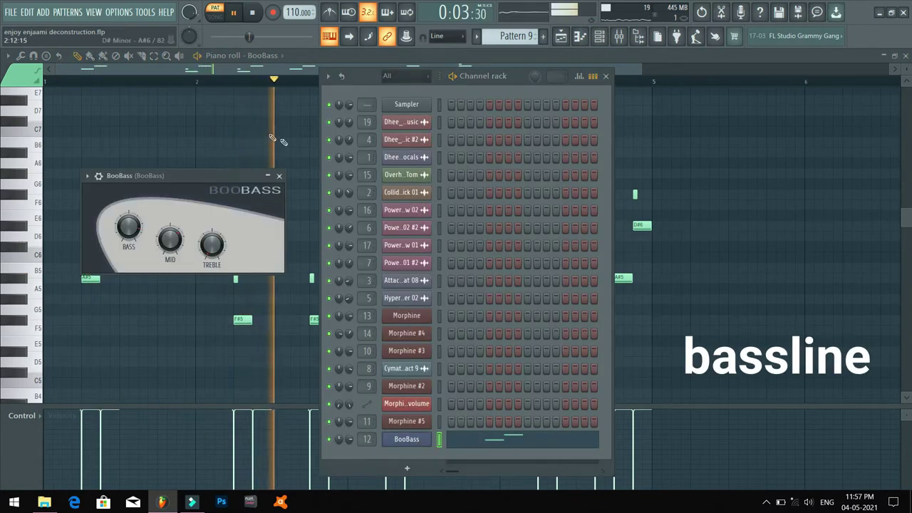
{"action": "left_click", "coordinate": [279, 176]}
{"action": "left_click", "coordinate": [605, 76]}
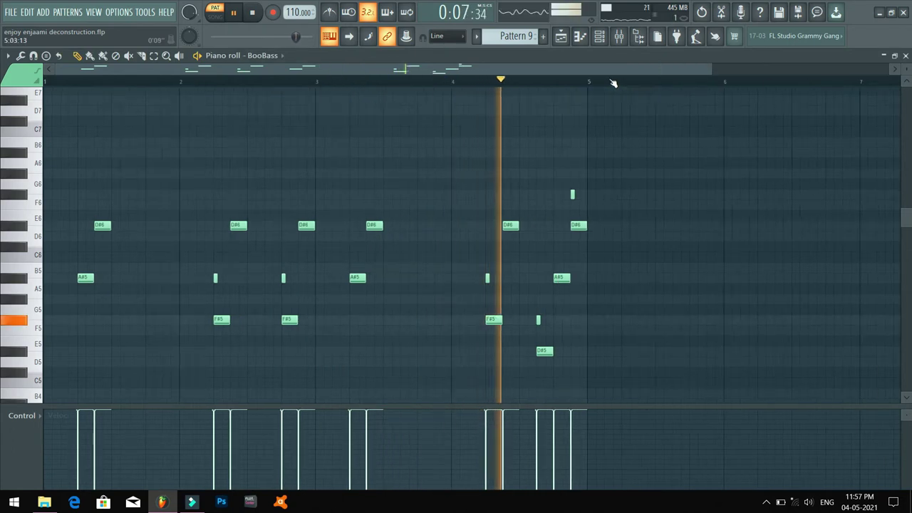
{"action": "key", "text": "space"}
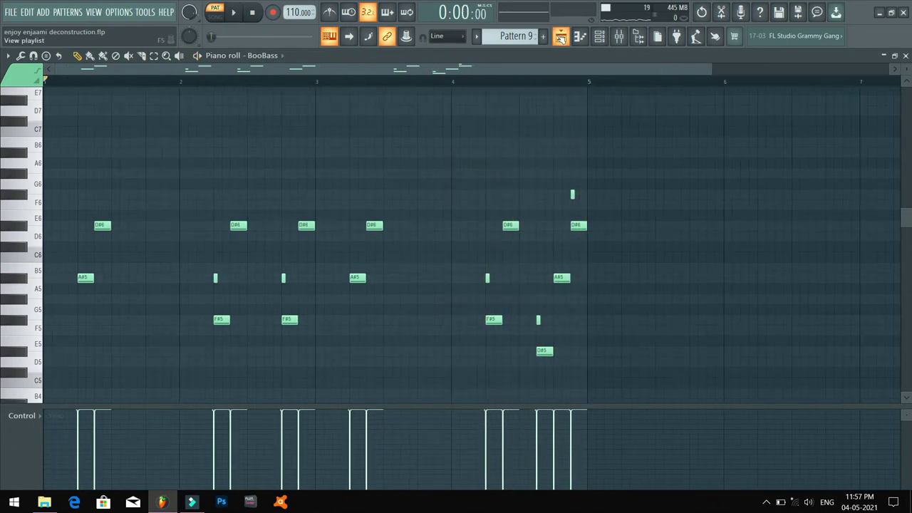
Return to the playlist, open Pattern 5 from Track 17 in the piano roll and play its sub-bass note
{"action": "key", "text": "F5"}
{"action": "scroll", "coordinate": [466, 181], "scroll_direction": "down", "scroll_amount": 3}
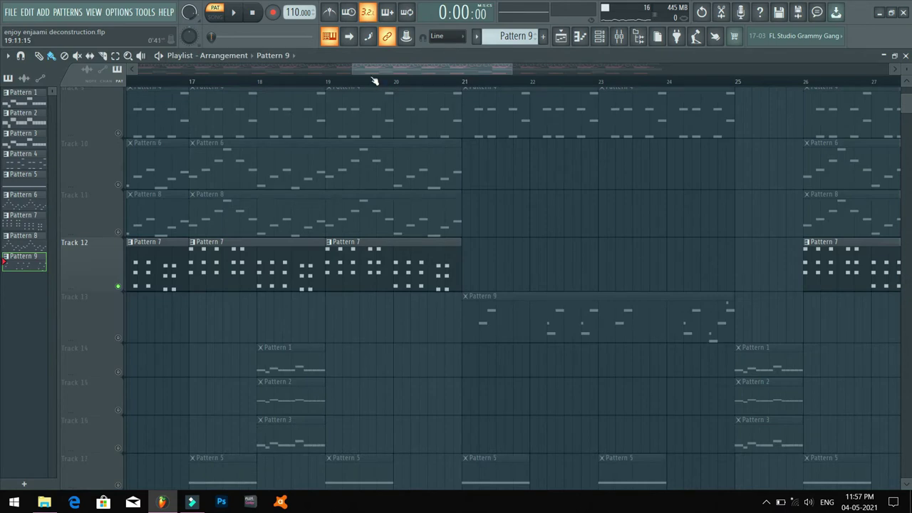
{"action": "scroll", "coordinate": [374, 81], "scroll_direction": "down", "scroll_amount": 5}
{"action": "scroll", "coordinate": [242, 101], "scroll_direction": "down", "scroll_amount": 1}
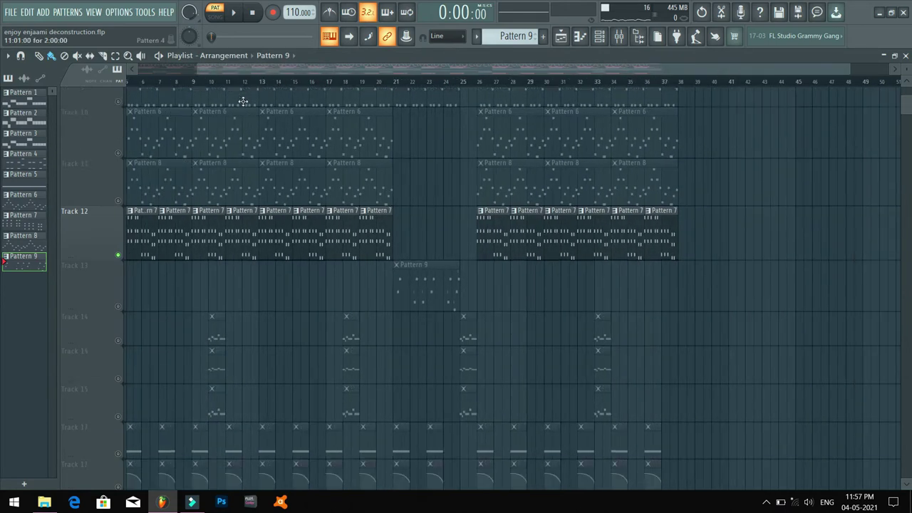
{"action": "scroll", "coordinate": [243, 101], "scroll_direction": "down", "scroll_amount": 2}
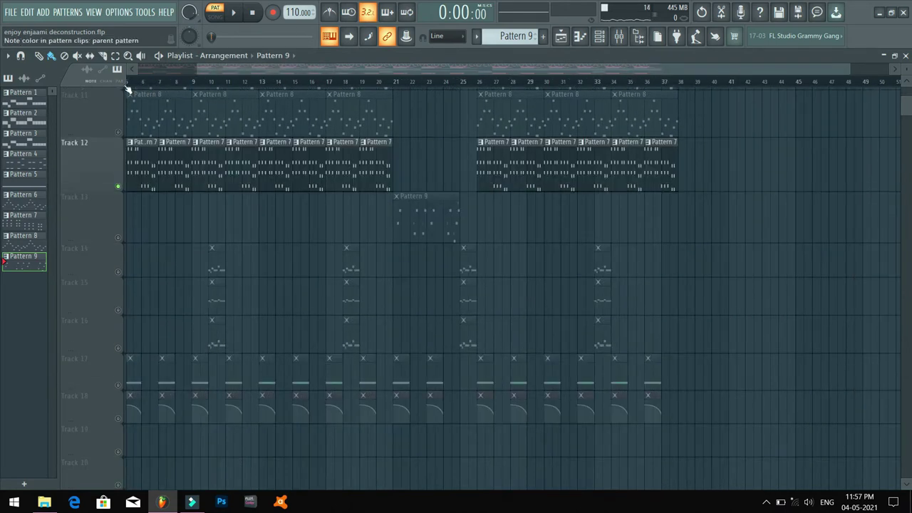
{"action": "scroll", "coordinate": [132, 83], "scroll_direction": "up", "scroll_amount": 3}
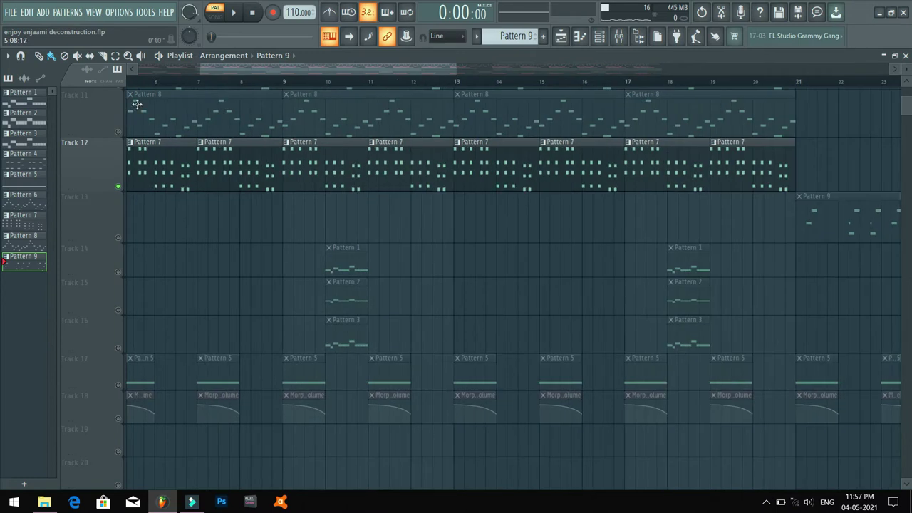
{"action": "double_click", "coordinate": [142, 382]}
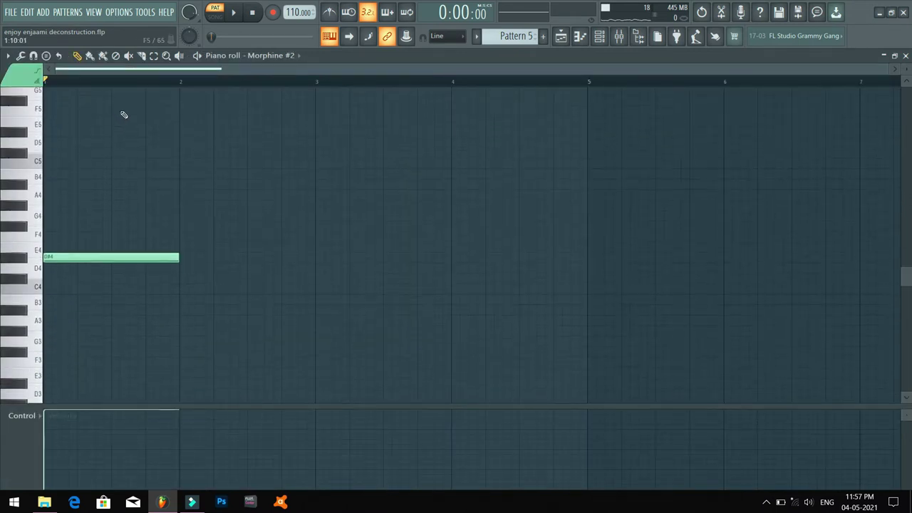
{"action": "key", "text": "space"}
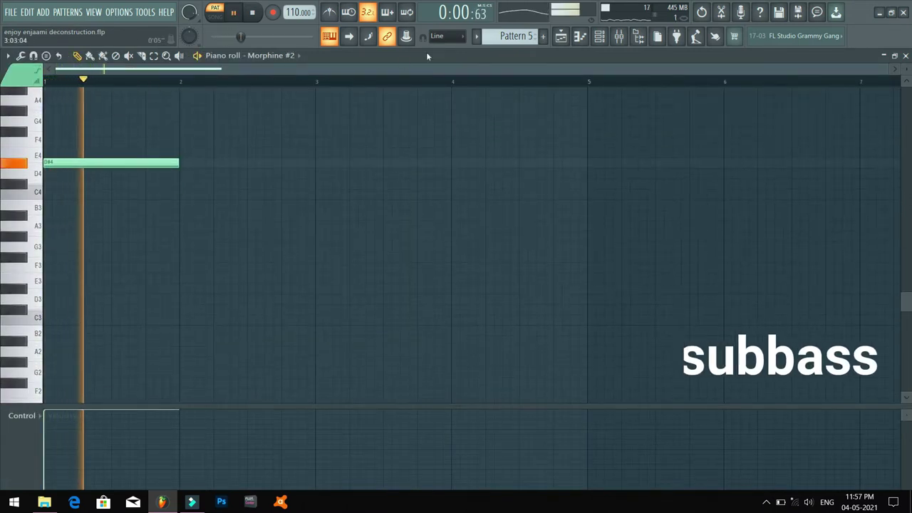
Show the Morphine #2 channel's synthesizer settings while Pattern 5 plays, then close them and stop playback
{"action": "key", "text": "space"}
{"action": "left_click", "coordinate": [606, 34]}
{"action": "key", "text": "space"}
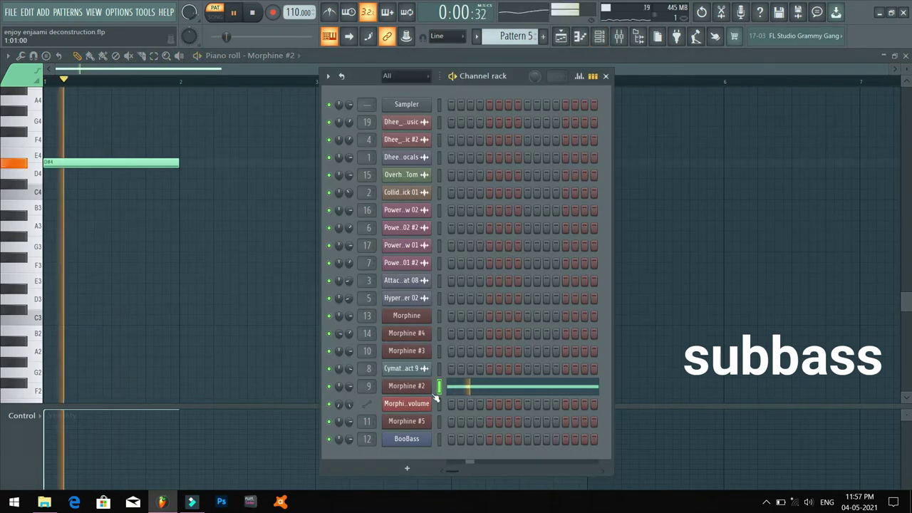
{"action": "left_click", "coordinate": [417, 384]}
{"action": "left_click", "coordinate": [633, 206]}
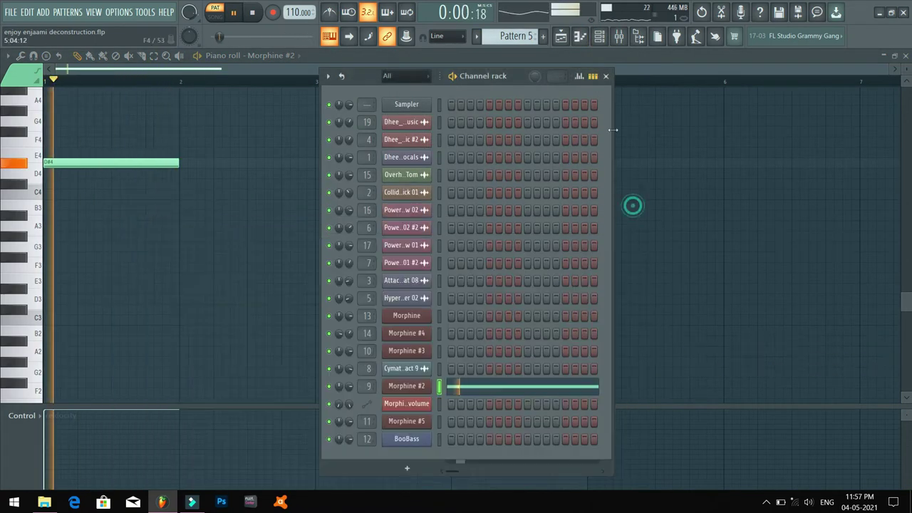
{"action": "left_click", "coordinate": [606, 75]}
{"action": "key", "text": "space"}
Return to the playlist and audition the tom patterns on Tracks 14 and 15 from bar 10, soloing each track in song mode
{"action": "left_click", "coordinate": [562, 37]}
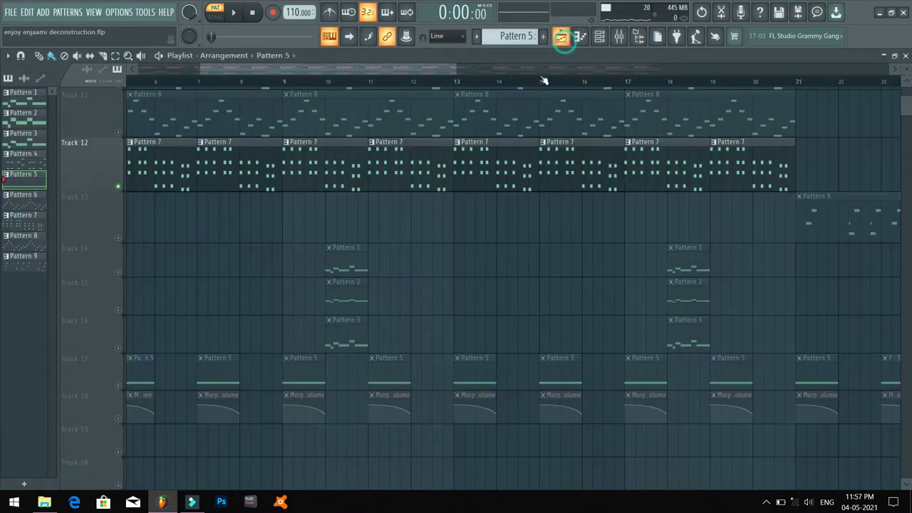
{"action": "right_click", "coordinate": [119, 272]}
{"action": "scroll", "coordinate": [332, 84], "scroll_direction": "up", "scroll_amount": 3}
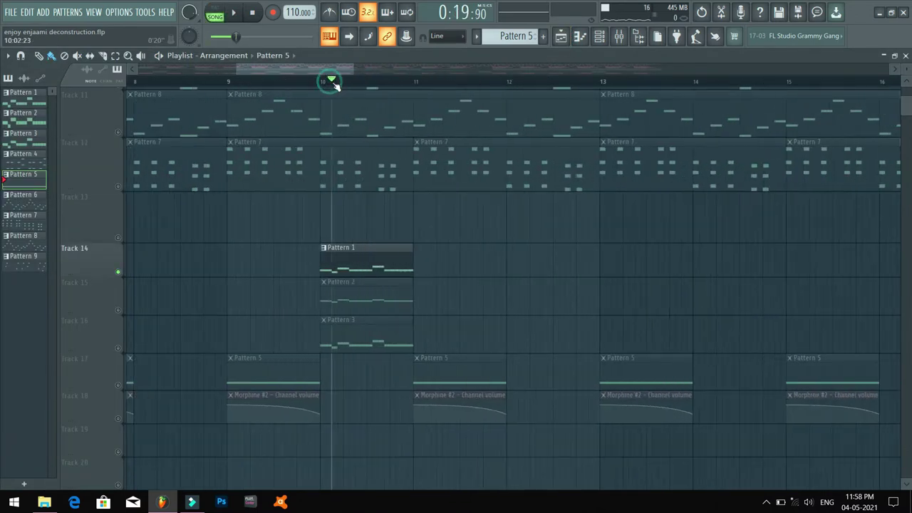
{"action": "key", "text": "space"}
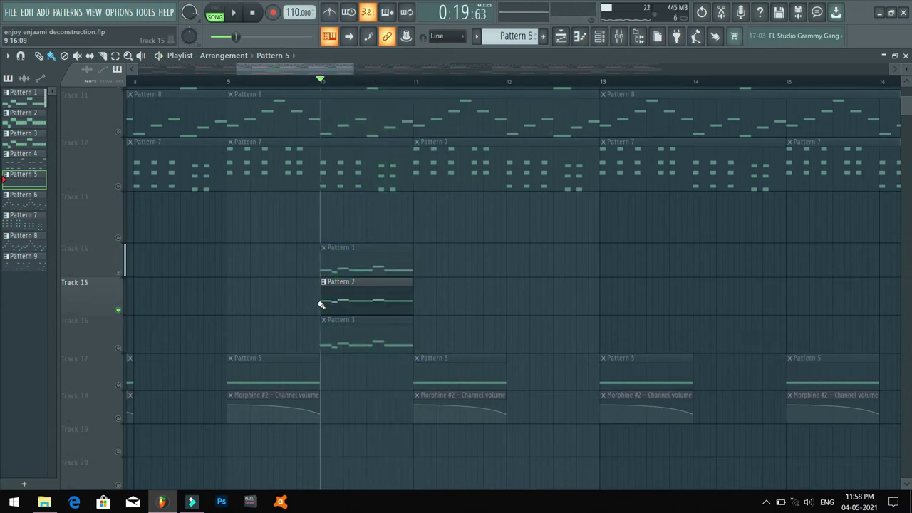
{"action": "key", "text": "space"}
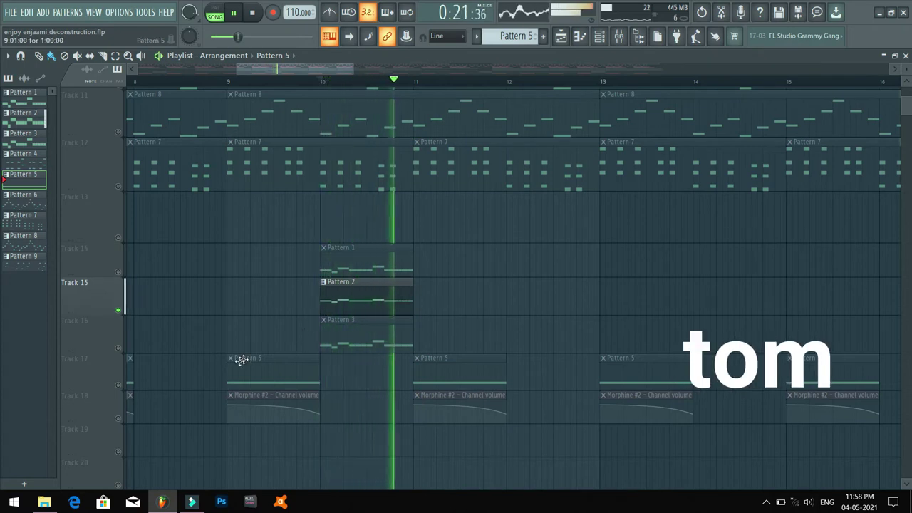
{"action": "key", "text": "space"}
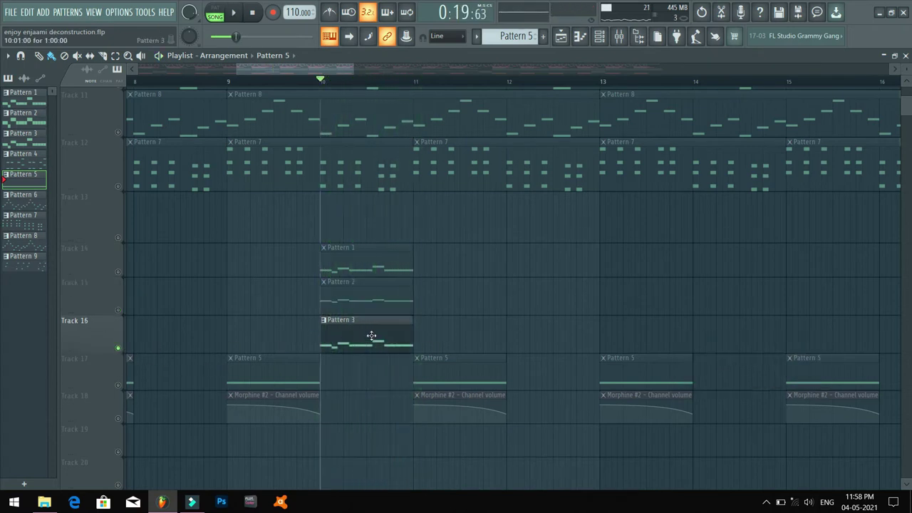
Open Pattern 3 from the soloed Track 16 in the piano roll, play its tom notes and stop playback
{"action": "double_click", "coordinate": [371, 335]}
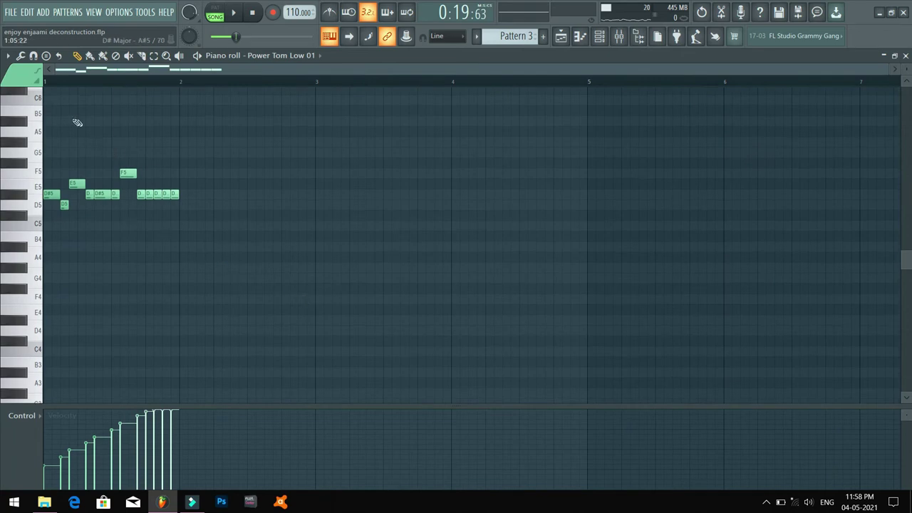
{"action": "scroll", "coordinate": [49, 91], "scroll_direction": "up", "scroll_amount": 2}
{"action": "key", "text": "space"}
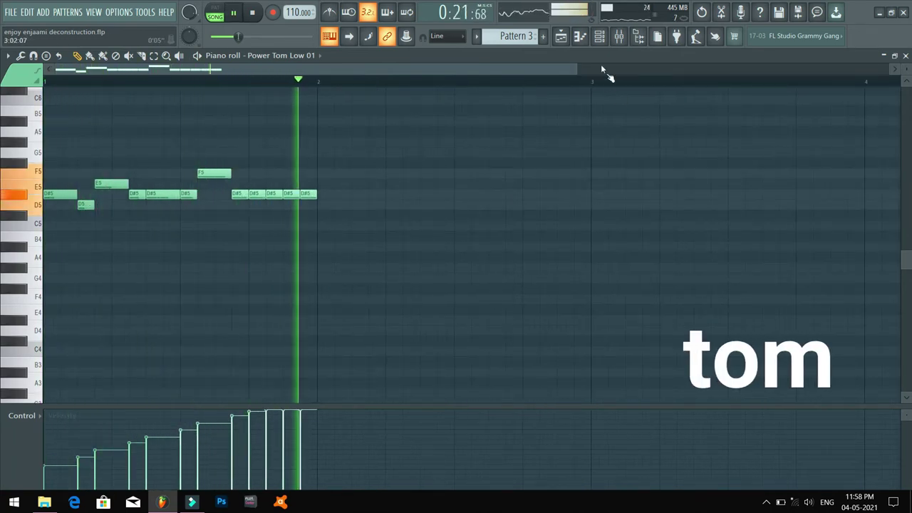
{"action": "key", "text": "space"}
Show the Power Tom Low 01 channel's sampler settings, then close them and the channel rack
{"action": "left_click", "coordinate": [598, 40]}
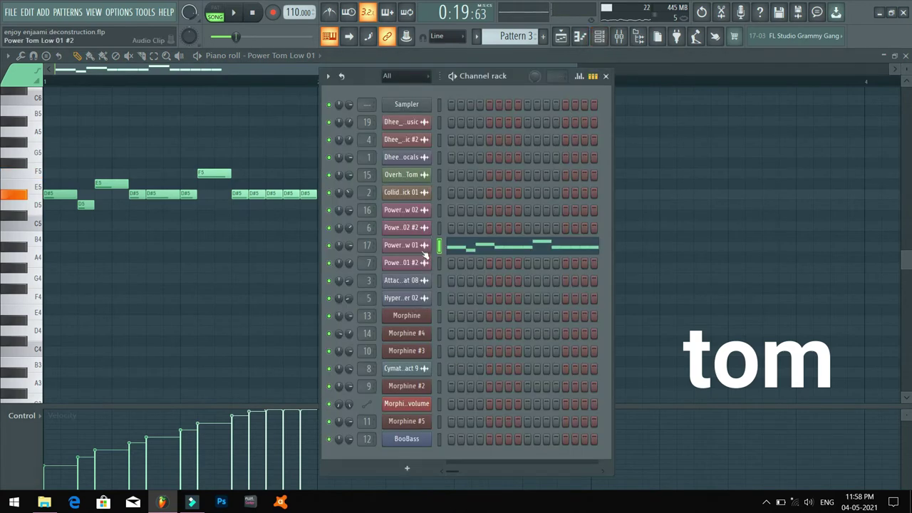
{"action": "left_click", "coordinate": [419, 245]}
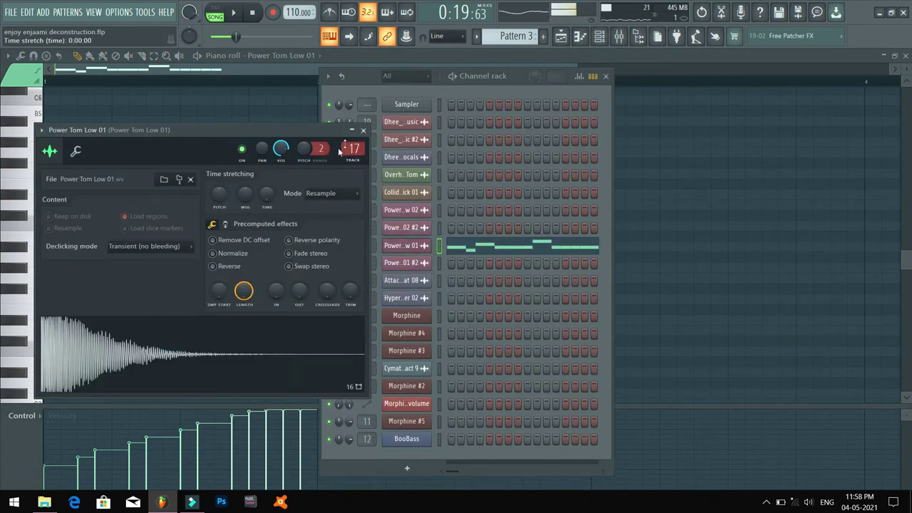
{"action": "left_click", "coordinate": [364, 131]}
{"action": "left_click", "coordinate": [607, 76]}
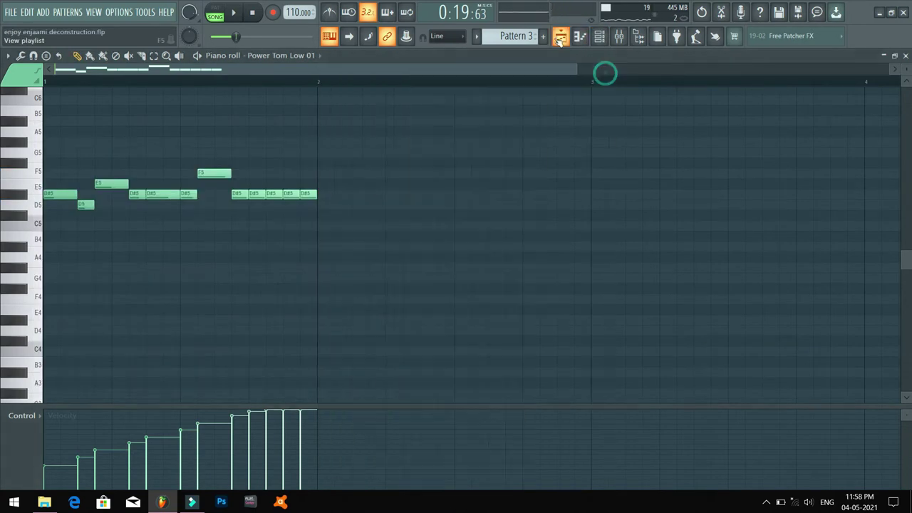
Return to the playlist, solo Track 6 and audition its Power Tom Low 01 clips from the start of the song
{"action": "left_click", "coordinate": [558, 37]}
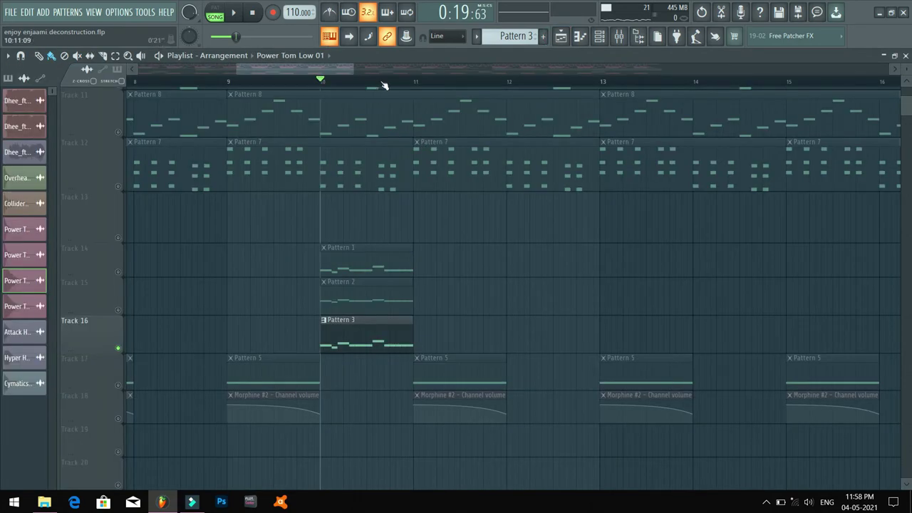
{"action": "scroll", "coordinate": [383, 85], "scroll_direction": "down", "scroll_amount": 6}
{"action": "scroll", "coordinate": [417, 230], "scroll_direction": "up", "scroll_amount": 4}
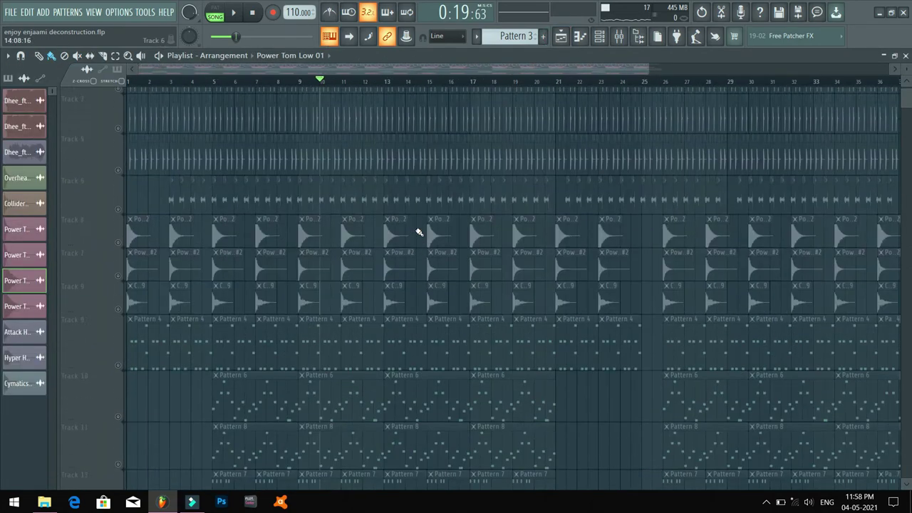
{"action": "scroll", "coordinate": [418, 231], "scroll_direction": "up", "scroll_amount": 2}
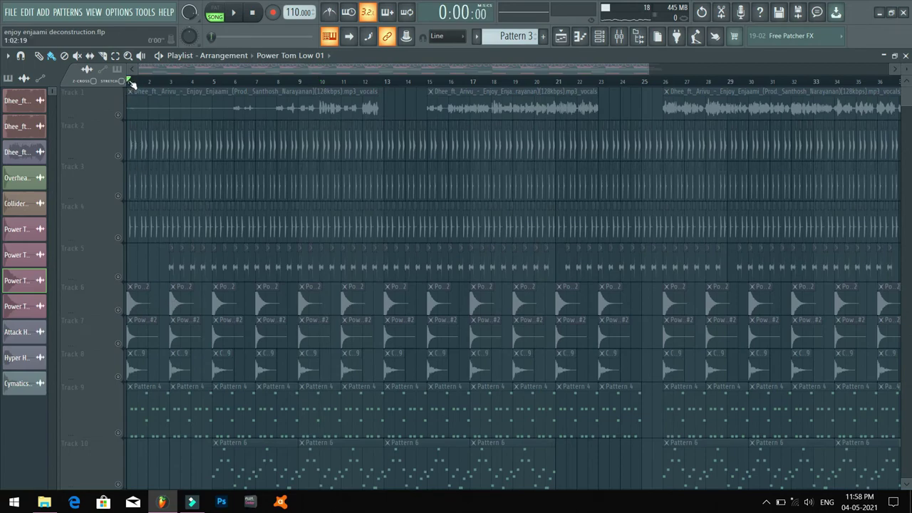
{"action": "scroll", "coordinate": [132, 84], "scroll_direction": "up", "scroll_amount": 6}
{"action": "left_click", "coordinate": [119, 311]}
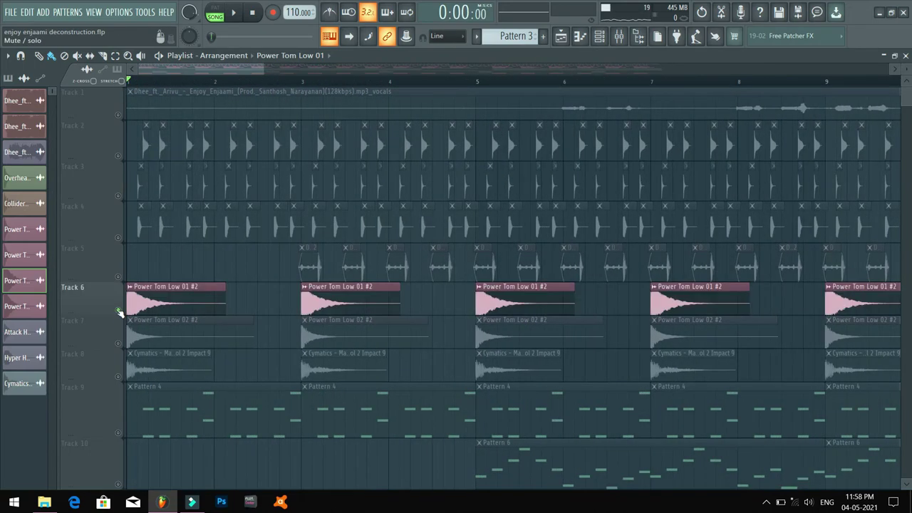
{"action": "key", "text": "space"}
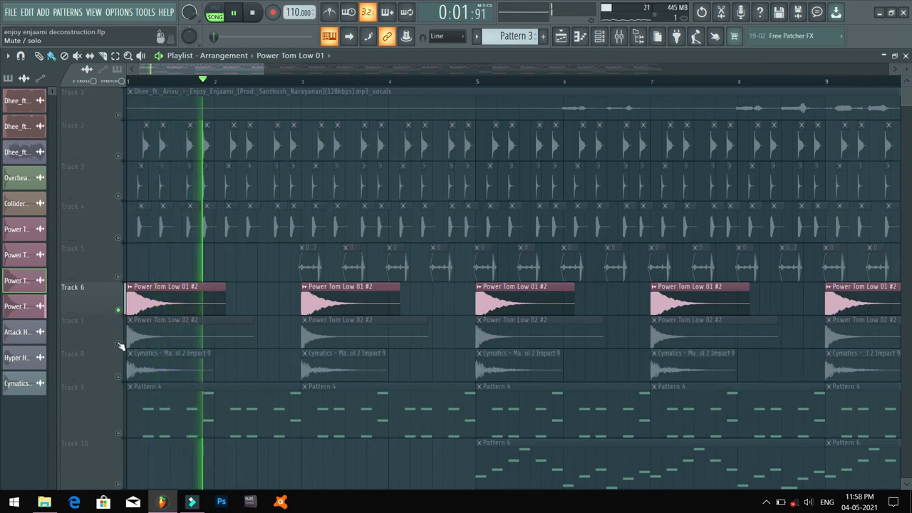
{"action": "key", "text": "space"}
Audition the Power Tom Low 02 clips on Track 7 and the Cymatics impact clips on Track 8, soloing each track
{"action": "left_click", "coordinate": [119, 345]}
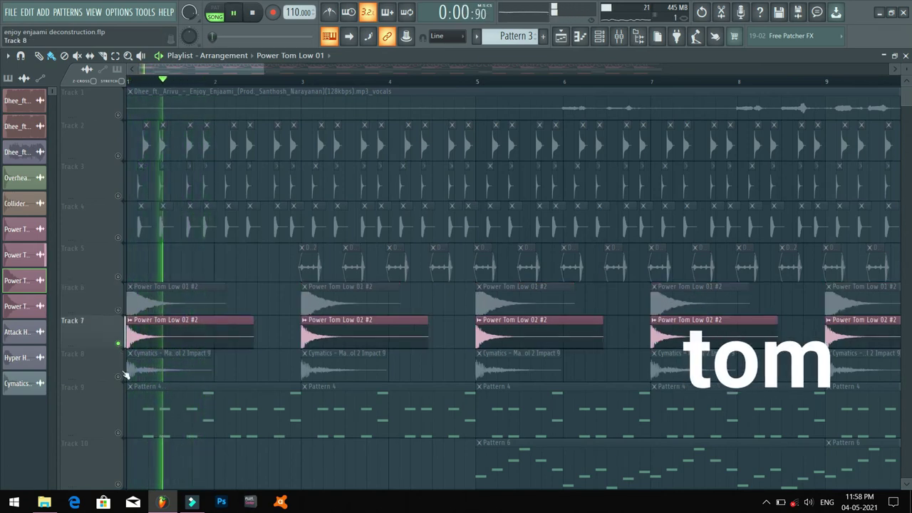
{"action": "key", "text": "space"}
{"action": "left_click", "coordinate": [119, 377]}
{"action": "key", "text": "space"}
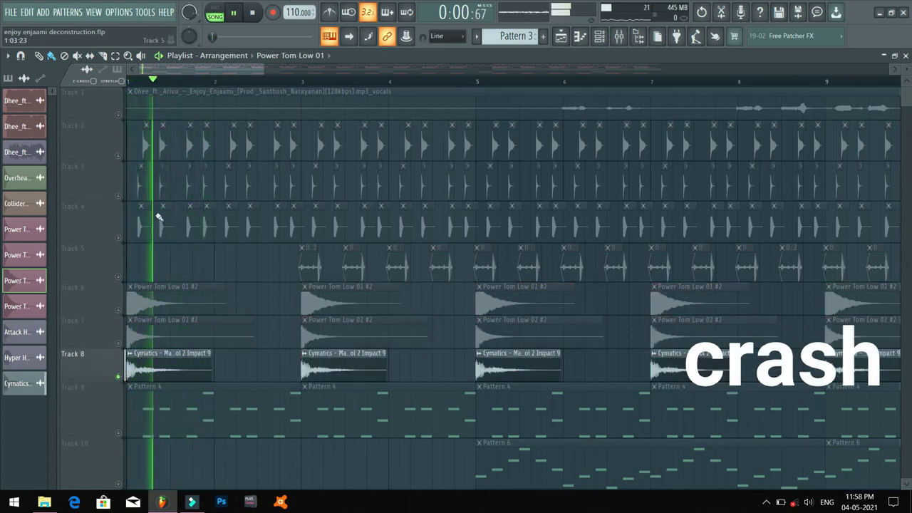
{"action": "key", "text": "space"}
Solo the vocals on Track 1 and audition them from the start, then from about bars 8 and 10
{"action": "scroll", "coordinate": [150, 85], "scroll_direction": "down", "scroll_amount": 6}
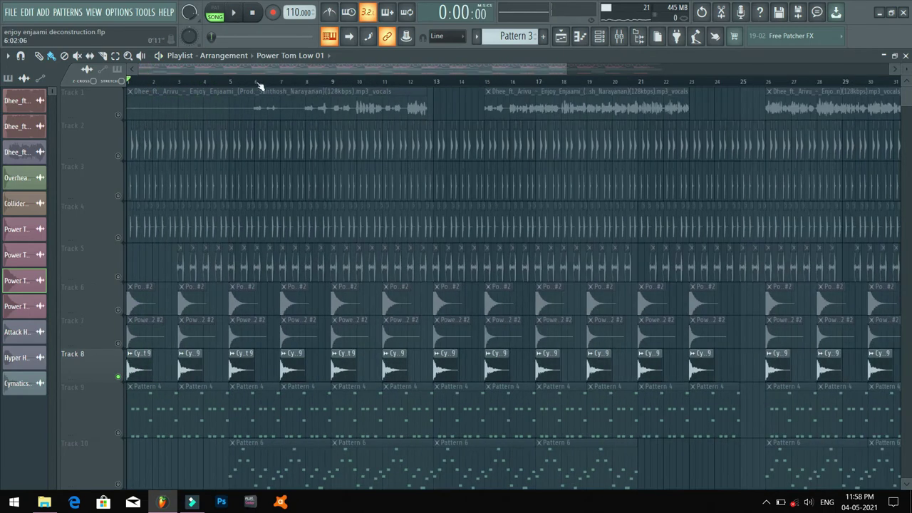
{"action": "left_click", "coordinate": [118, 115]}
{"action": "key", "text": "space"}
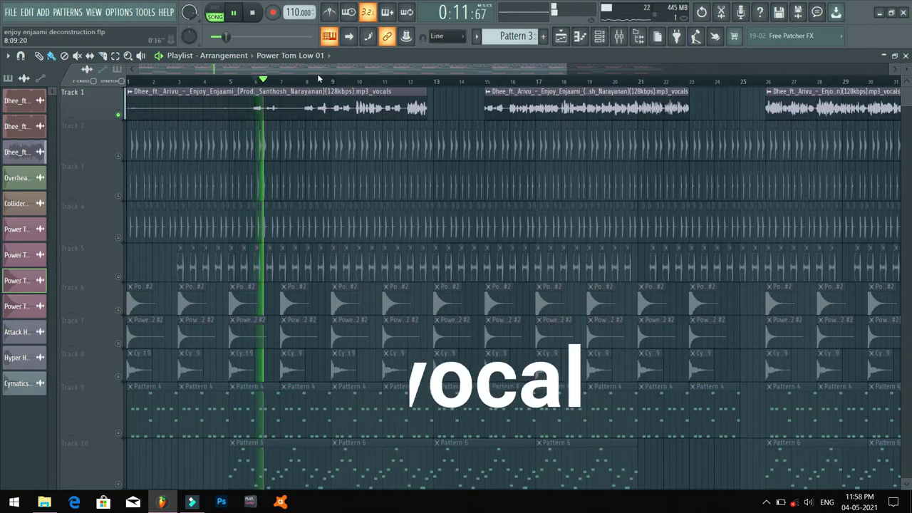
{"action": "left_click", "coordinate": [312, 79]}
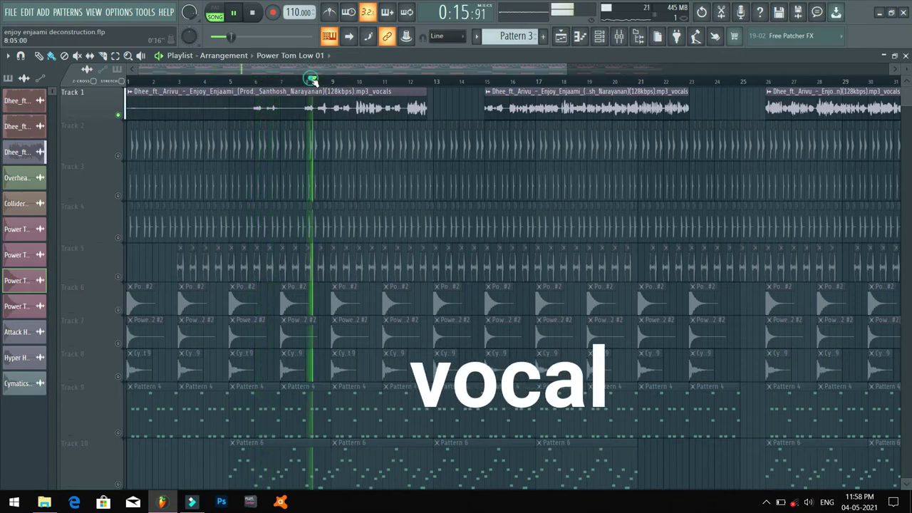
{"action": "left_click", "coordinate": [358, 77]}
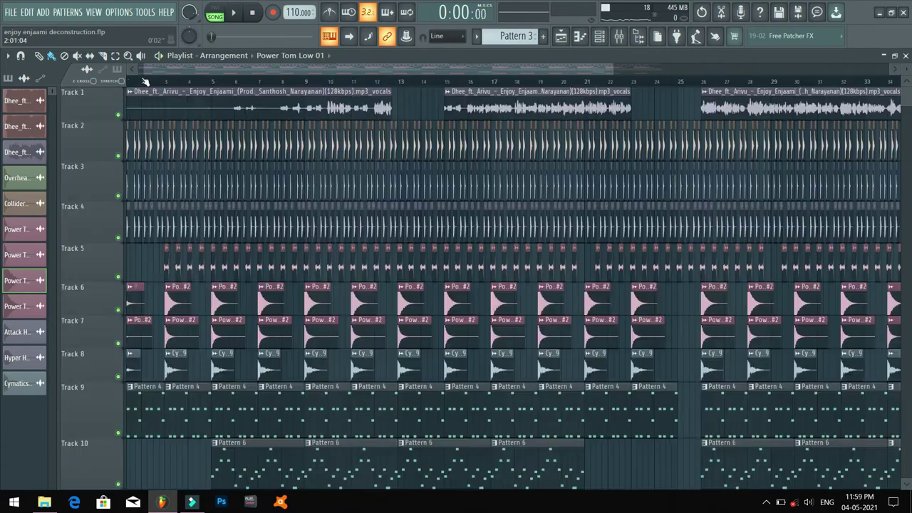
Play the full arrangement from the start with all tracks enabled and look over the pattern tracks
{"action": "left_click_drag", "start_coordinate": [192, 68], "coordinate": [161, 69]}
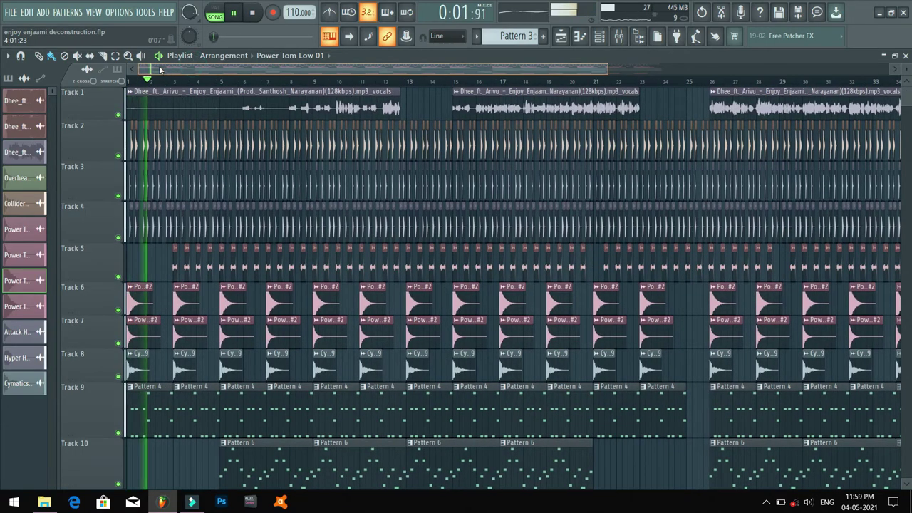
{"action": "scroll", "coordinate": [539, 174], "scroll_direction": "down", "scroll_amount": 10}
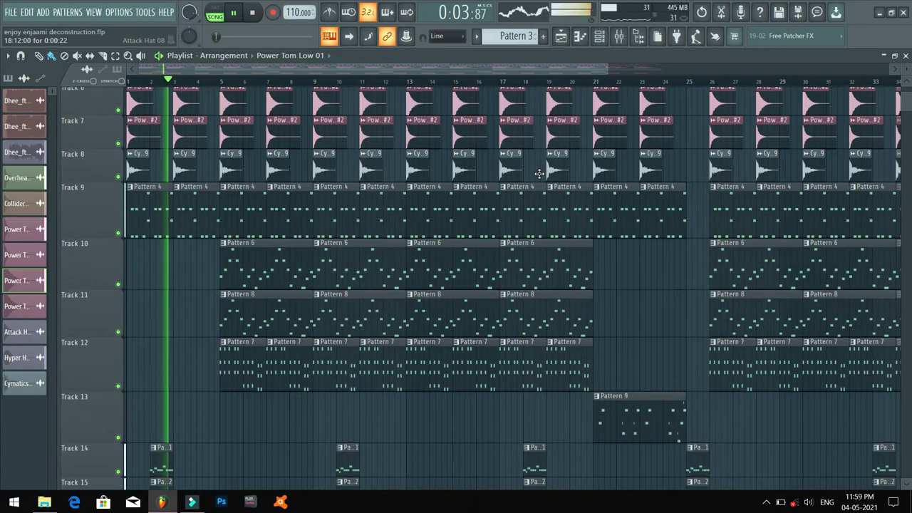
{"action": "scroll", "coordinate": [539, 174], "scroll_direction": "up", "scroll_amount": 10}
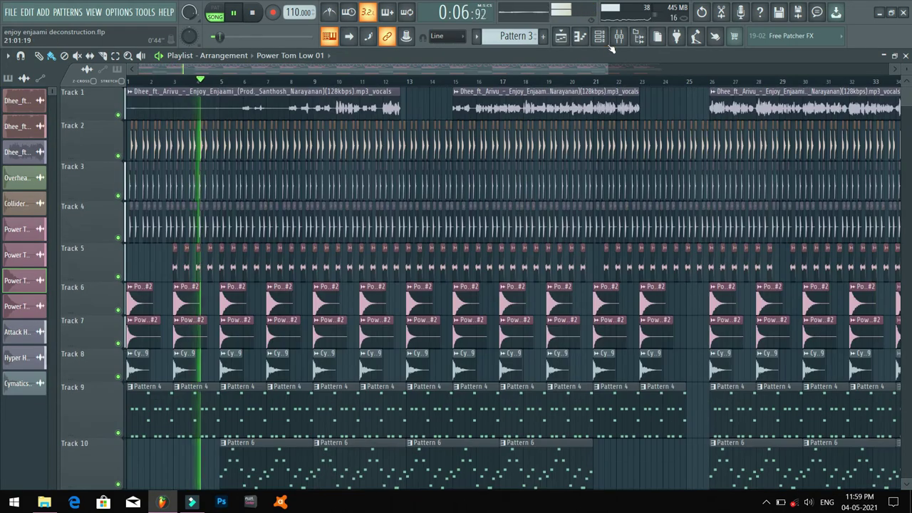
Show the mixer below the audio tracks while the full song plays, then close it
{"action": "left_click", "coordinate": [616, 38]}
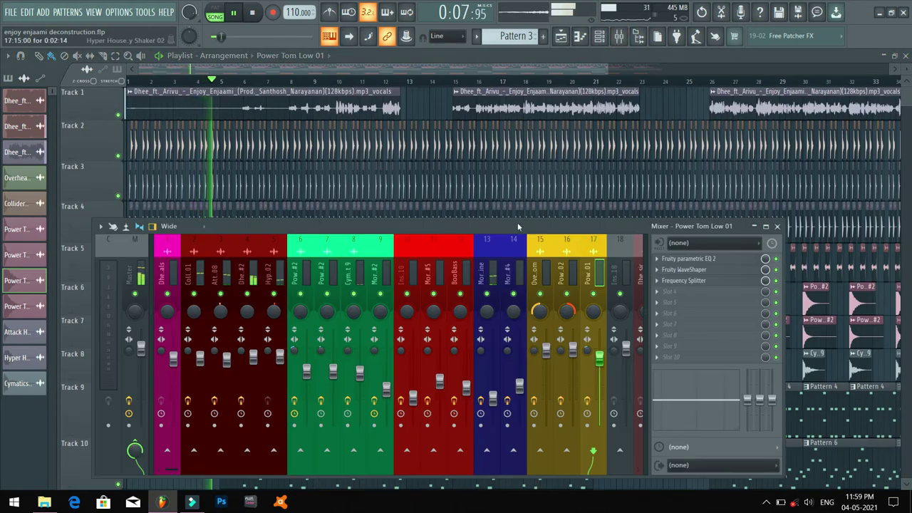
{"action": "left_click_drag", "start_coordinate": [518, 233], "coordinate": [629, 423]}
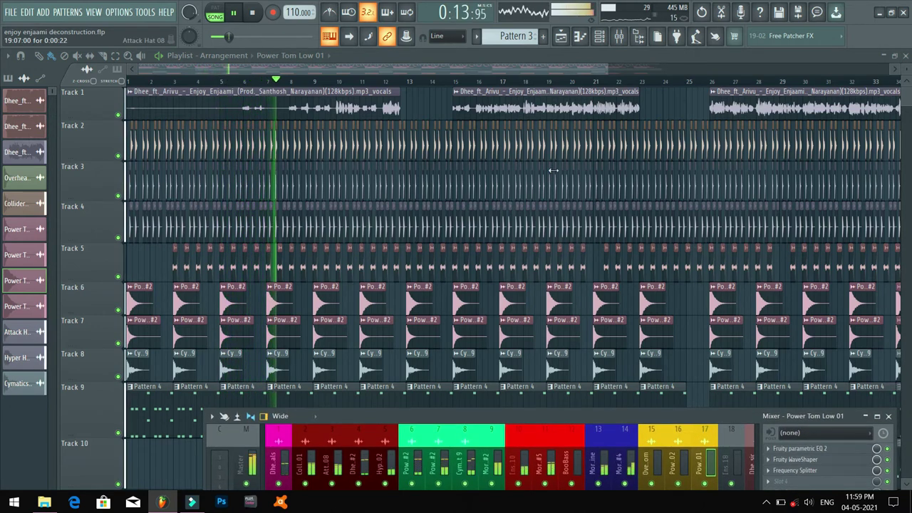
{"action": "left_click_drag", "start_coordinate": [560, 416], "coordinate": [560, 388]}
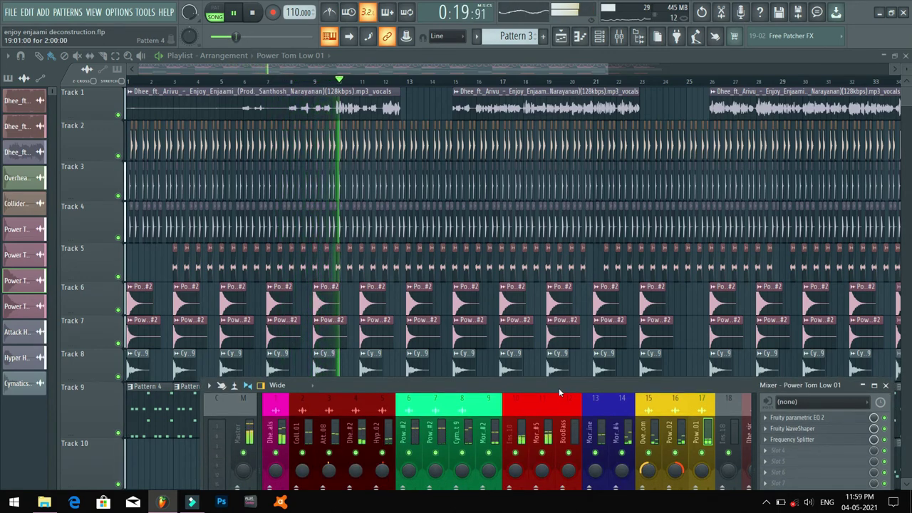
{"action": "left_click", "coordinate": [885, 385]}
Examine the arrangement of clips and patterns across Tracks 1 to 18 while the full song plays
{"action": "scroll", "coordinate": [457, 86], "scroll_direction": "down", "scroll_amount": 3}
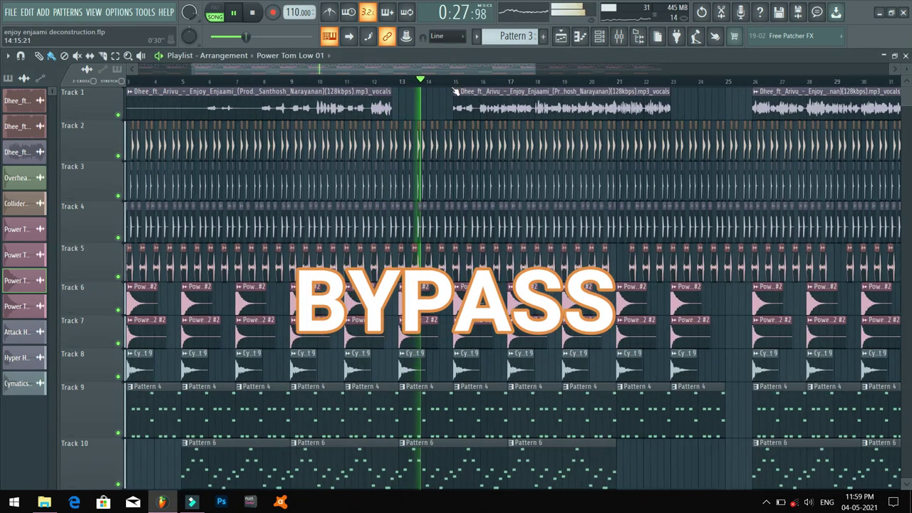
{"action": "scroll", "coordinate": [493, 124], "scroll_direction": "down", "scroll_amount": 6}
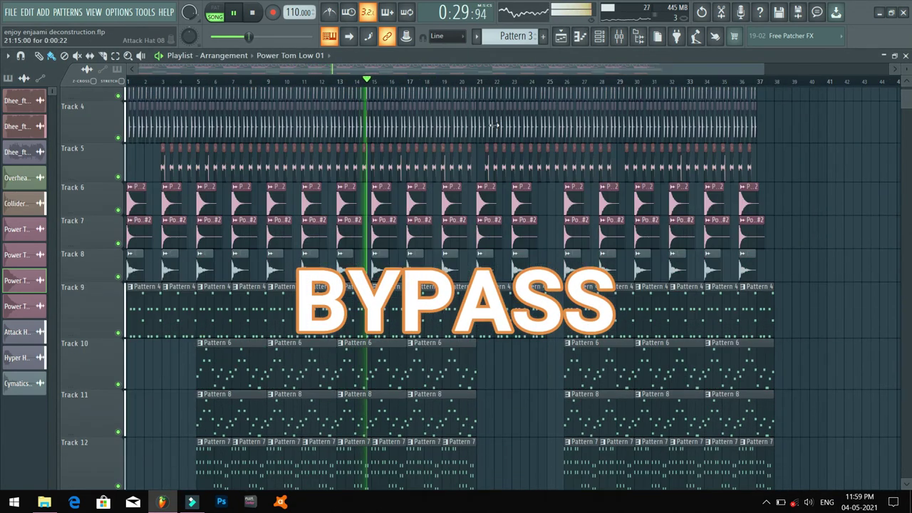
{"action": "scroll", "coordinate": [494, 125], "scroll_direction": "down", "scroll_amount": 2}
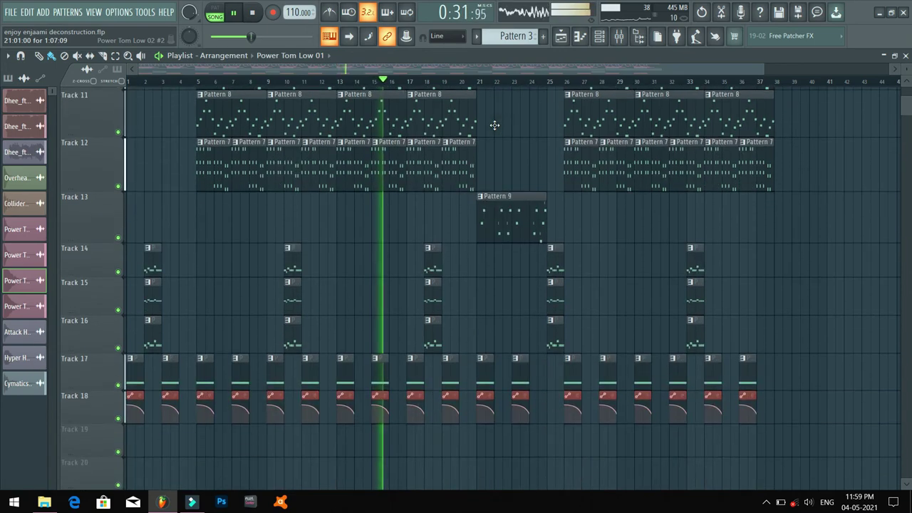
{"action": "scroll", "coordinate": [805, 211], "scroll_direction": "up", "scroll_amount": 7}
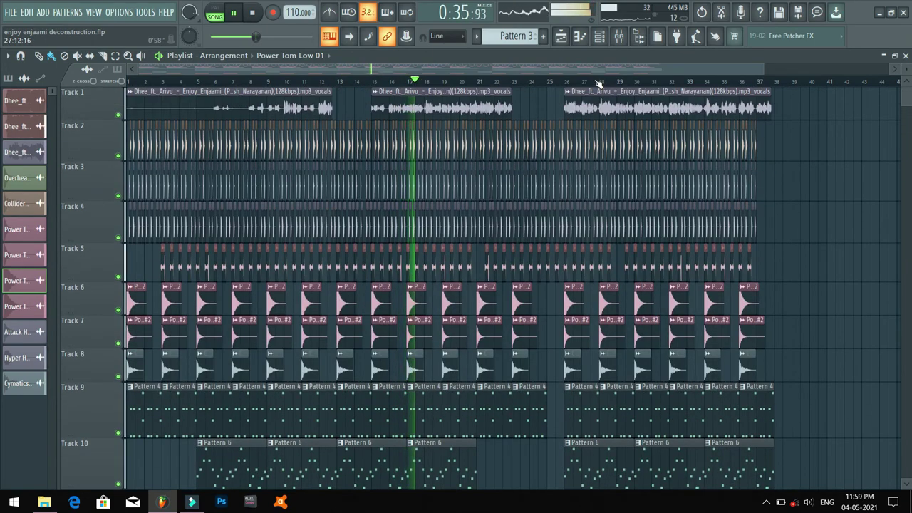
{"action": "scroll", "coordinate": [599, 84], "scroll_direction": "up", "scroll_amount": 3}
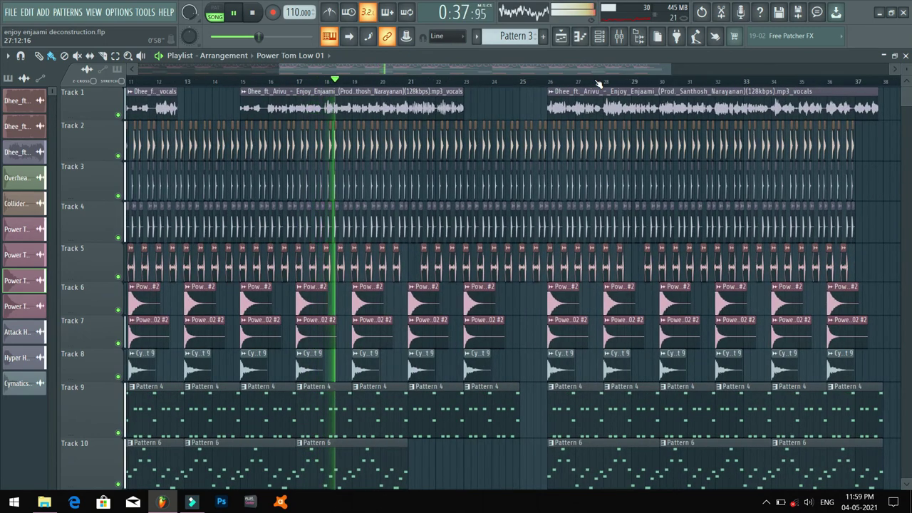
{"action": "key", "text": "XF86AudioLowerVolume"}
{"action": "key", "text": "XF86AudioRaiseVolume"}
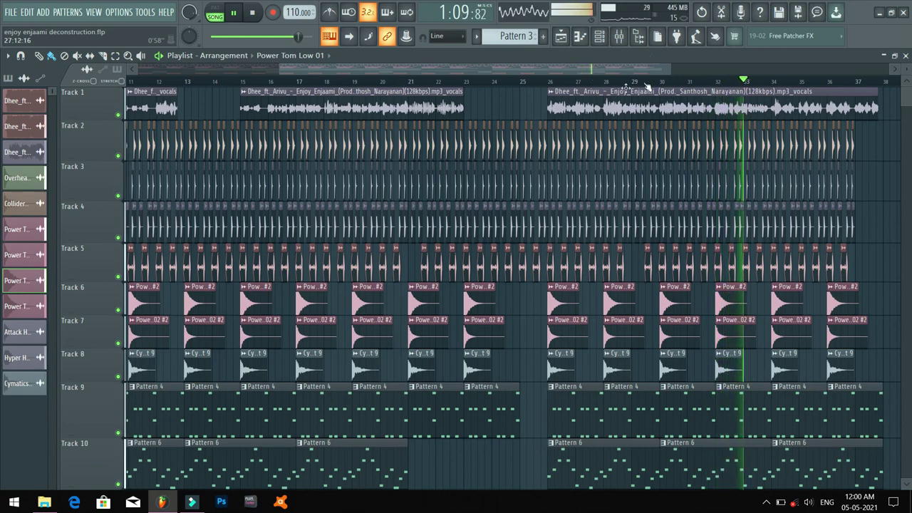
{"action": "scroll", "coordinate": [631, 85], "scroll_direction": "down", "scroll_amount": 4}
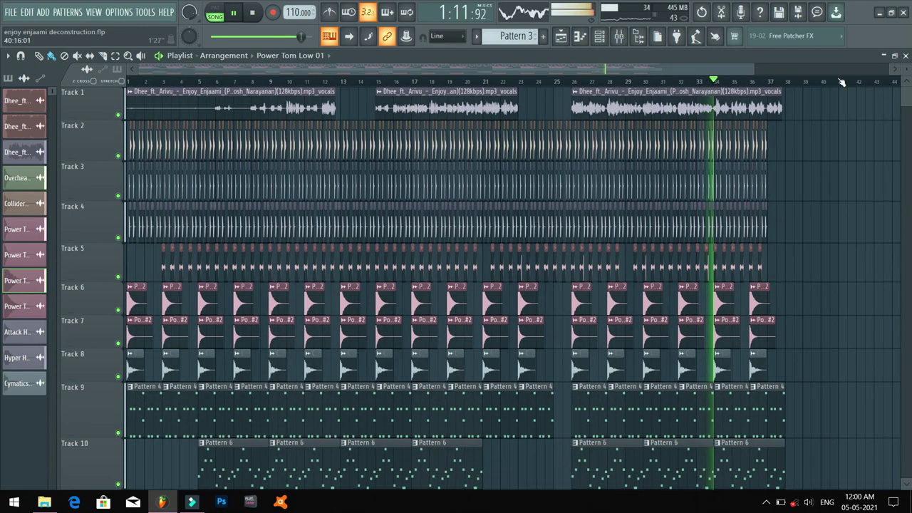
{"action": "scroll", "coordinate": [841, 83], "scroll_direction": "up", "scroll_amount": 4}
{"action": "scroll", "coordinate": [785, 236], "scroll_direction": "down", "scroll_amount": 3}
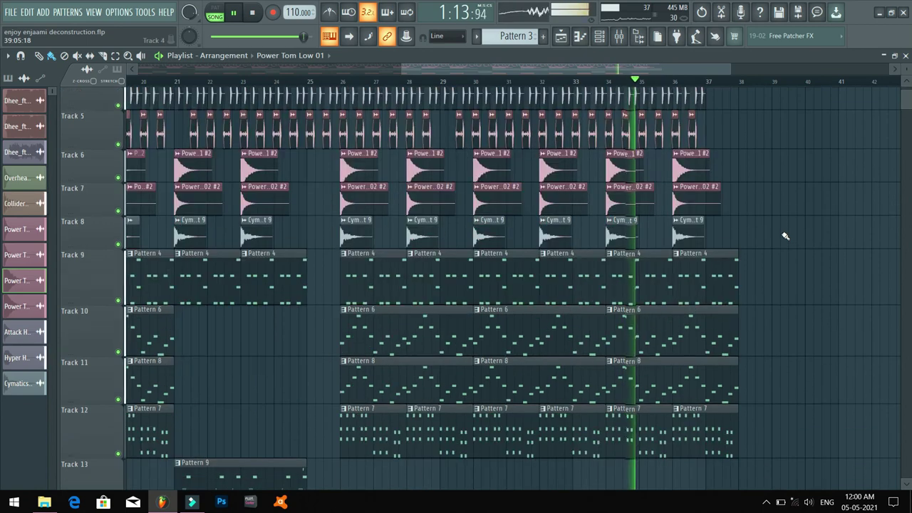
{"action": "scroll", "coordinate": [784, 235], "scroll_direction": "up", "scroll_amount": 3}
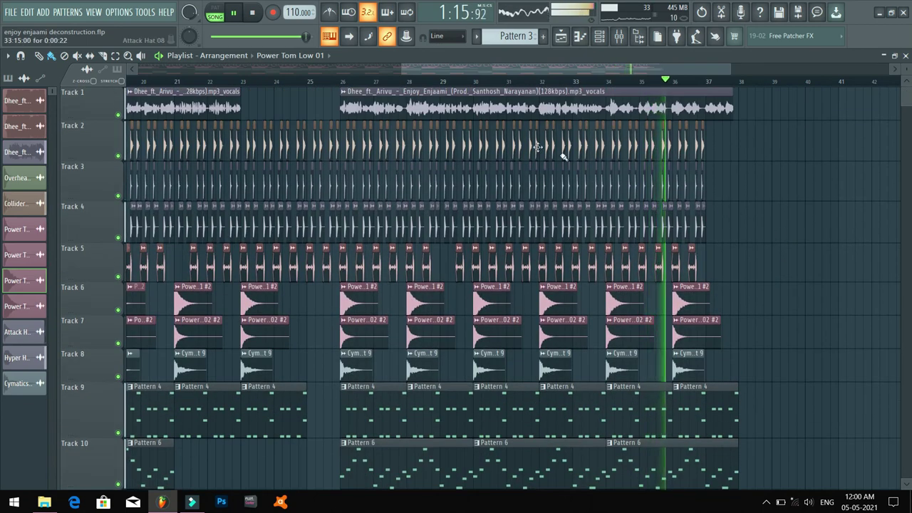